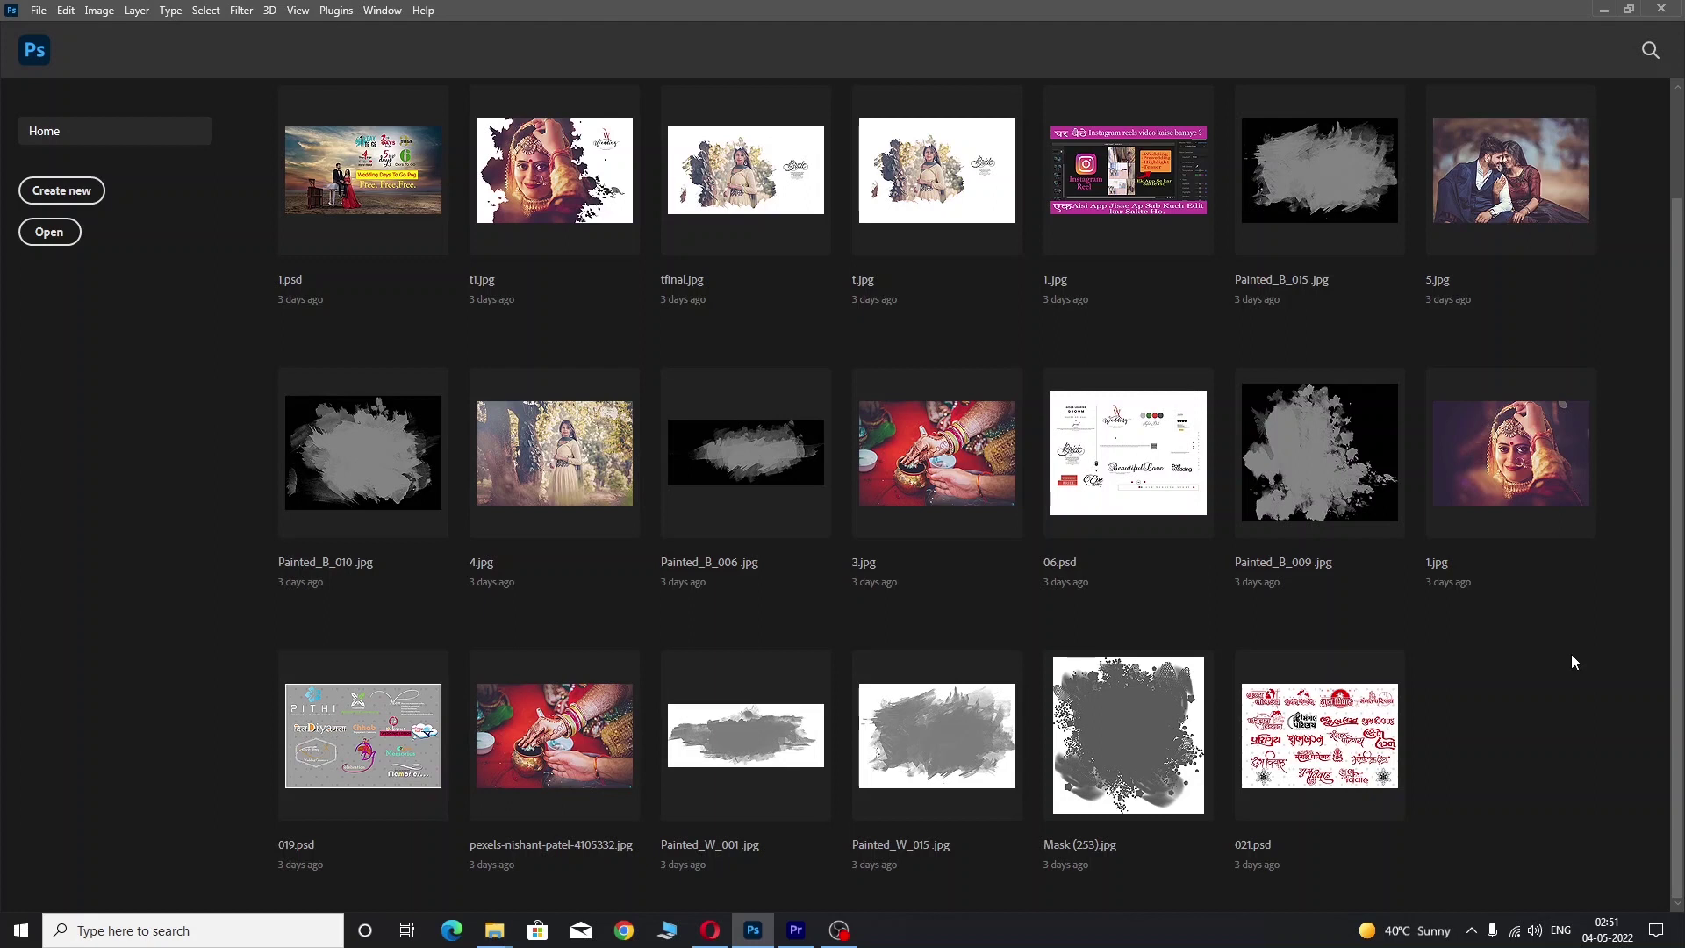
# - Start a new PDF Presentation from File > Automate, move its dialog aside and browse for images
pyautogui.click(38, 12)
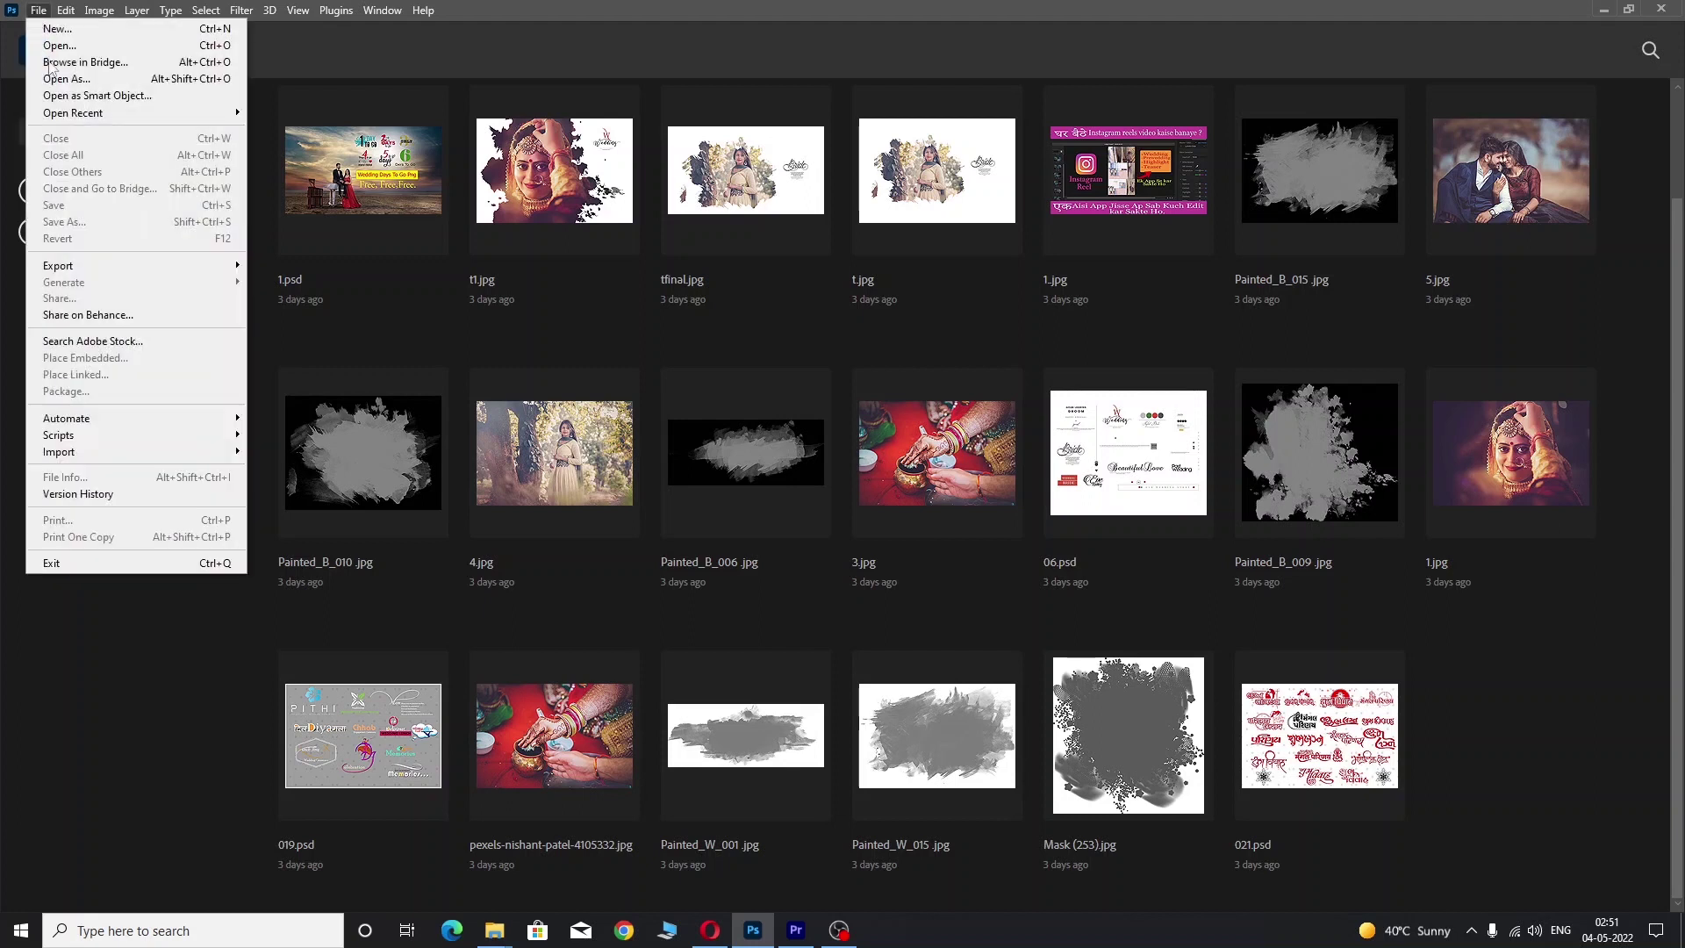
pyautogui.moveTo(79, 419)
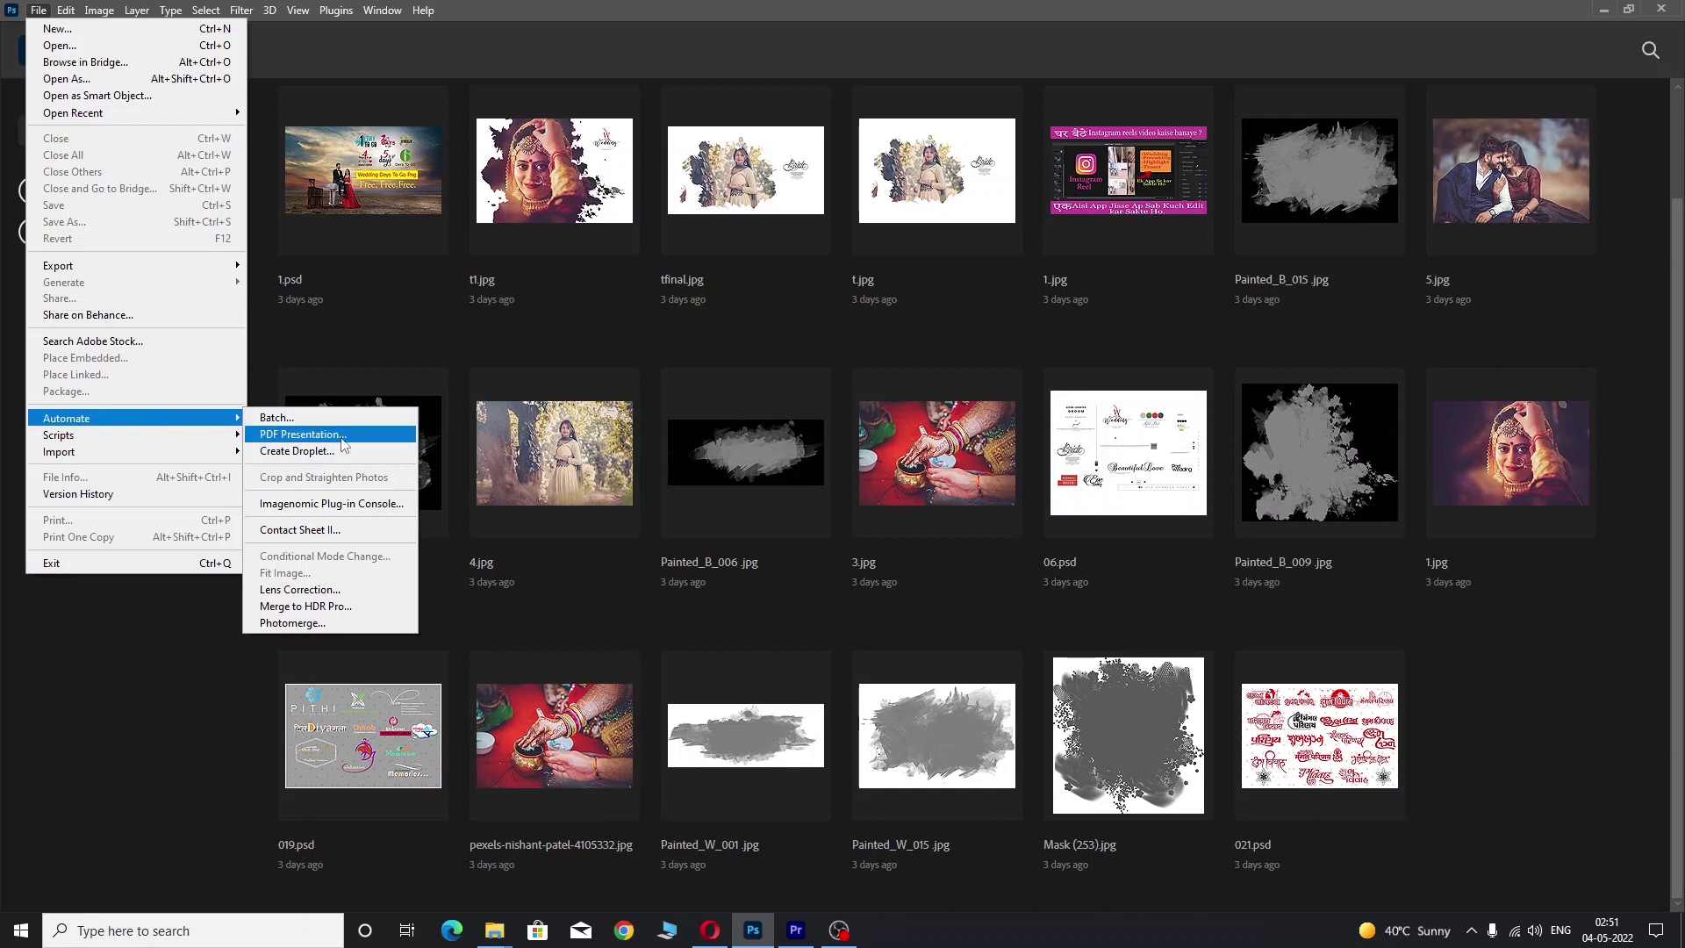
pyautogui.click(378, 441)
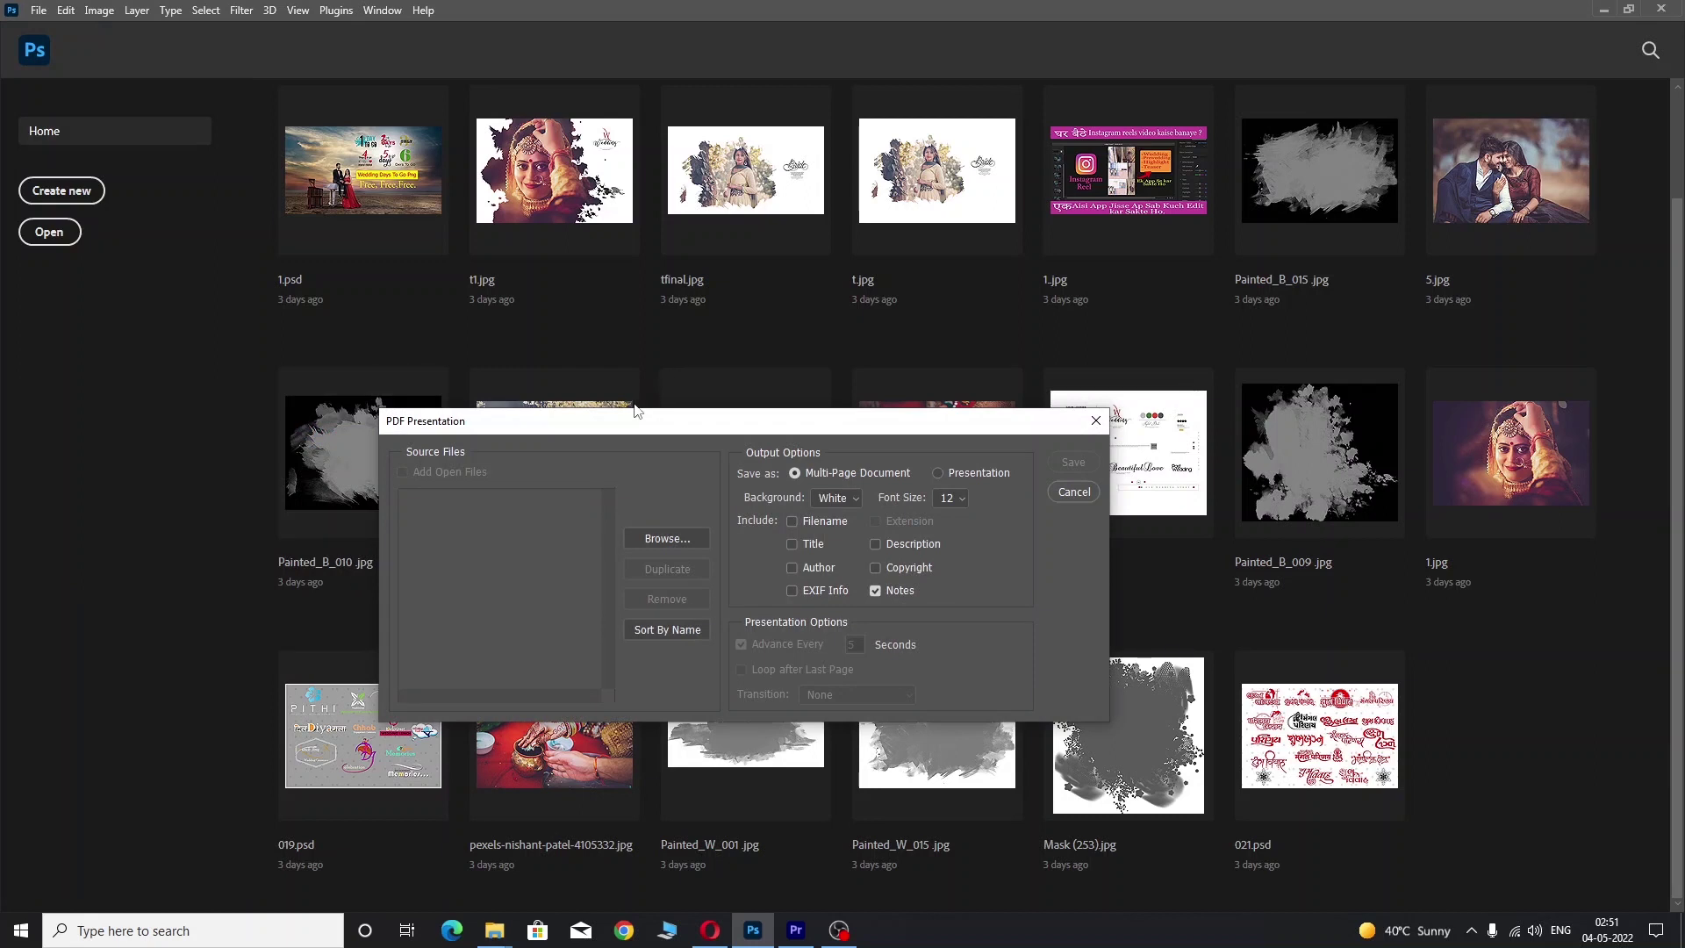
pyautogui.moveTo(631, 430); pyautogui.dragTo(741, 393)
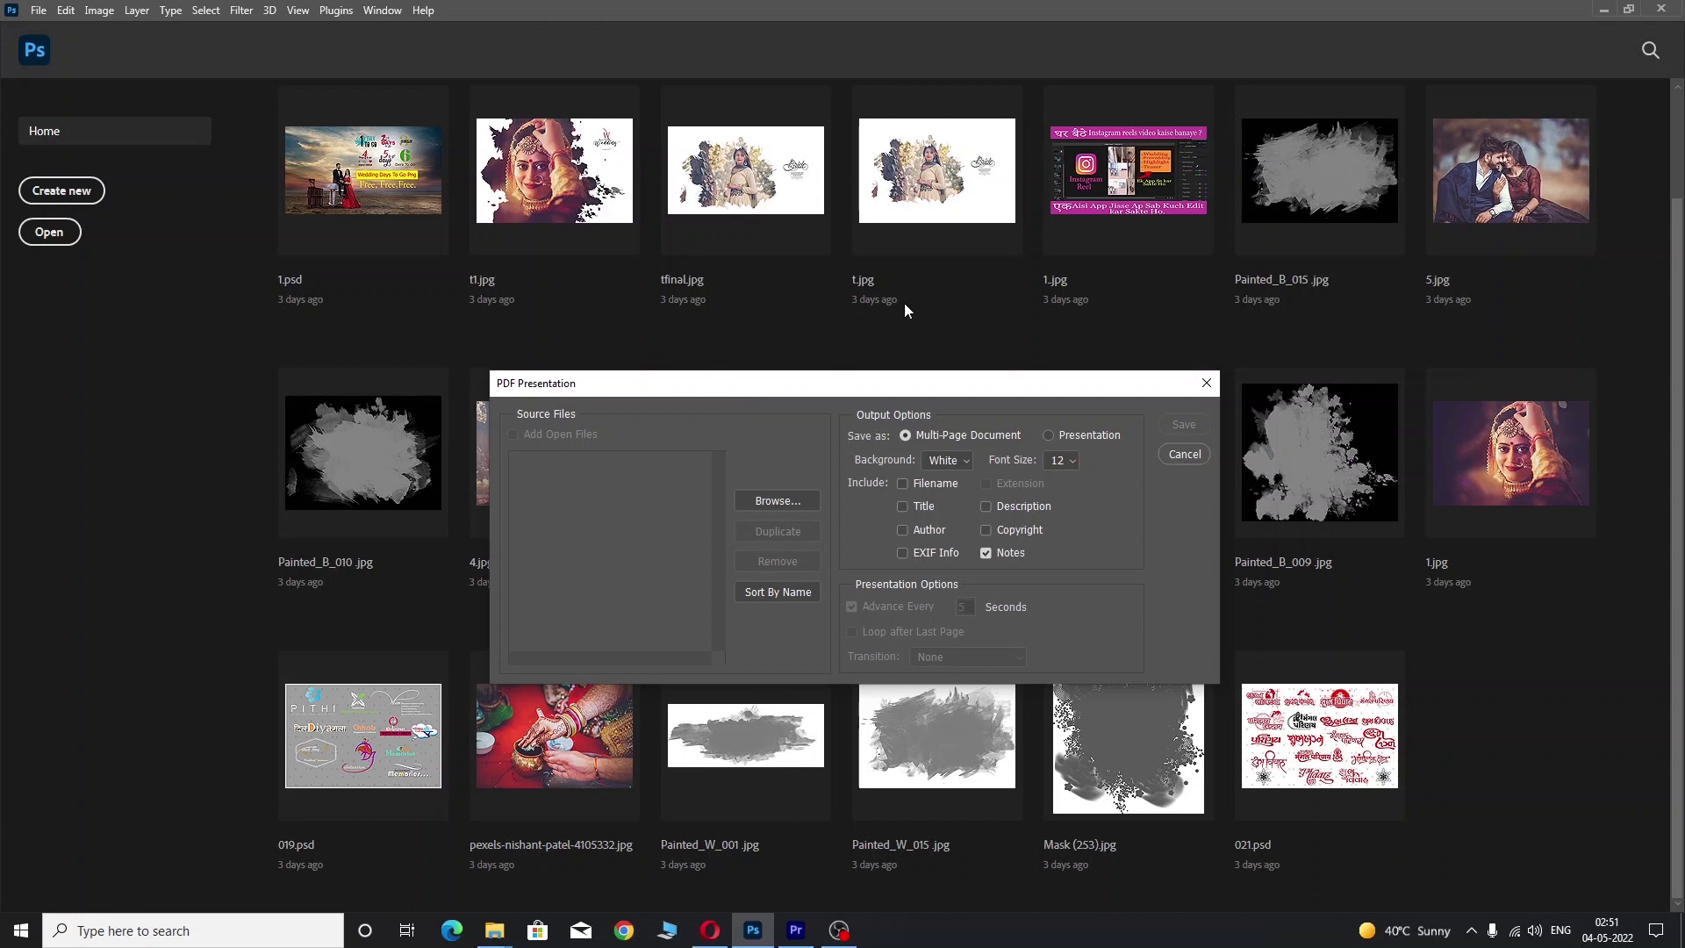
pyautogui.click(760, 502)
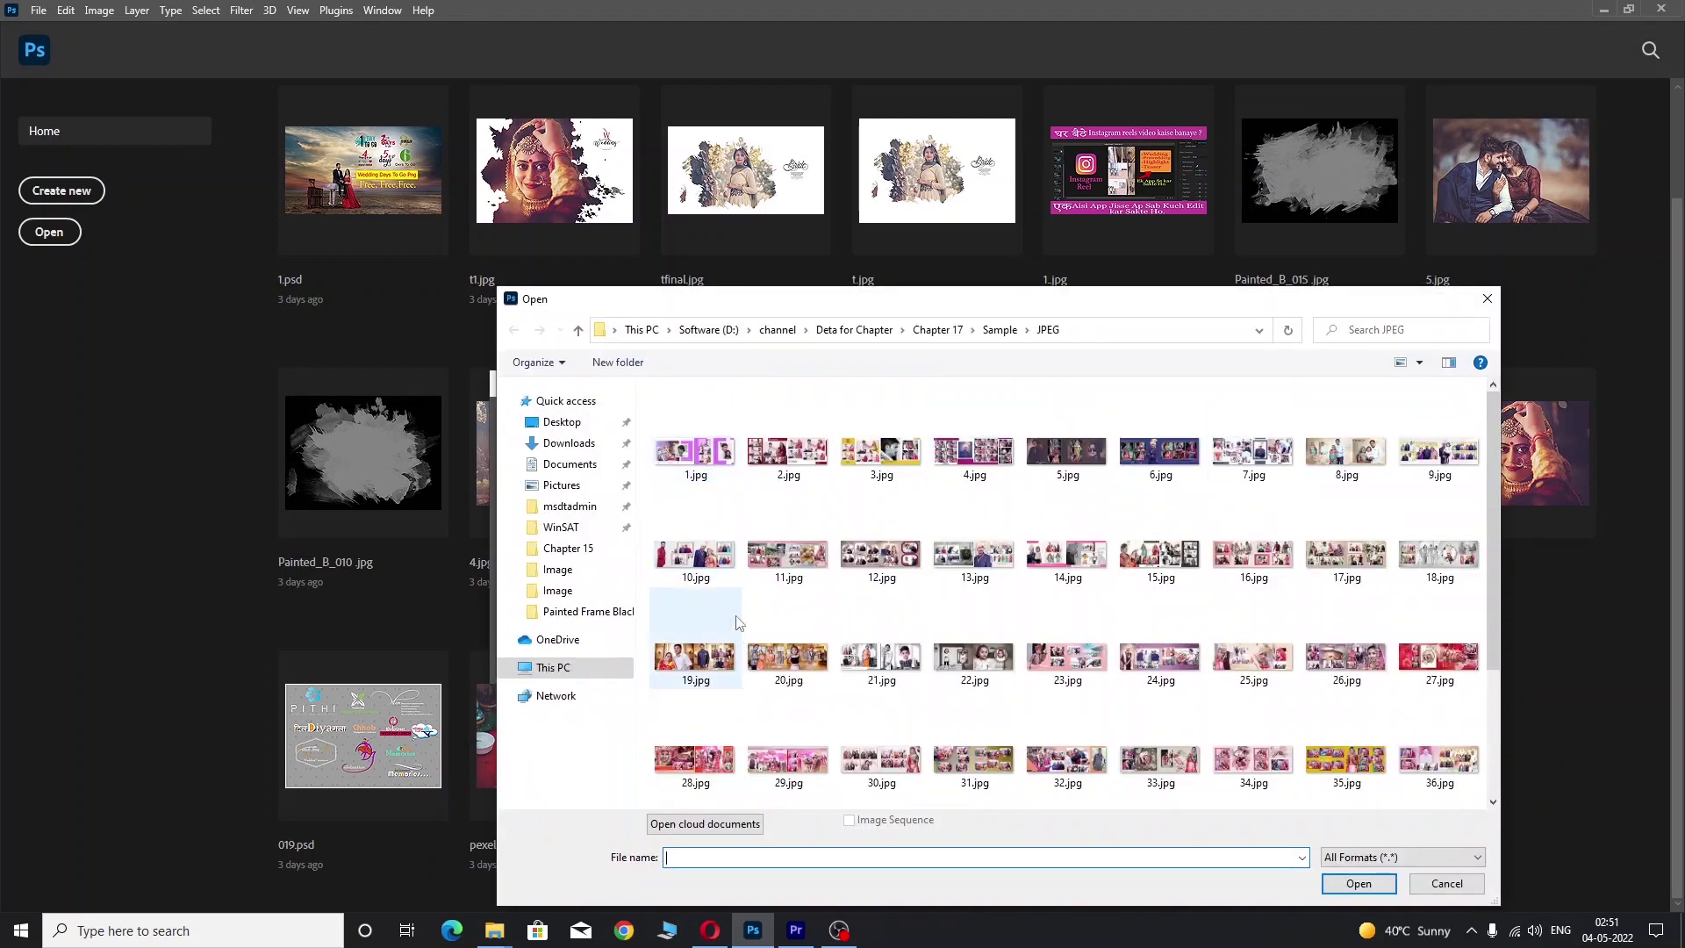
# - Add all the numbered album JPEGs from Sample/JPEG as Multi-Page Document source files
pyautogui.click(707, 460)
pyautogui.scroll(-2, 1255, 685)
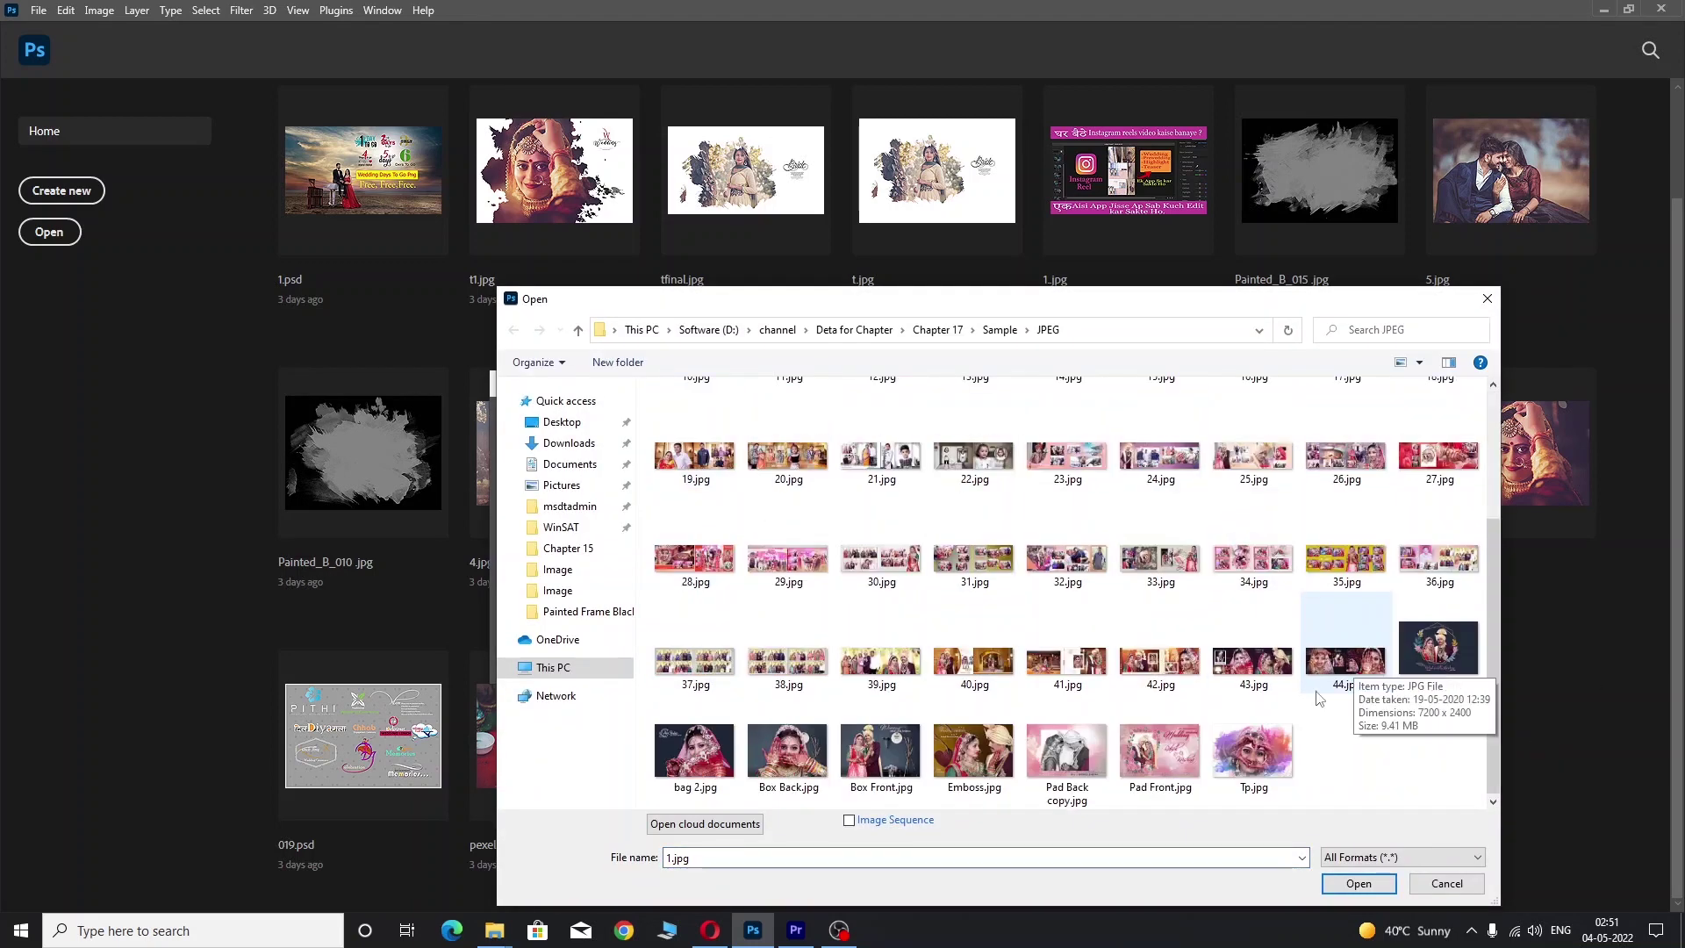
pyautogui.keyDown('shift'); pyautogui.click(1264, 787); pyautogui.keyUp('shift')
pyautogui.click(1341, 881)
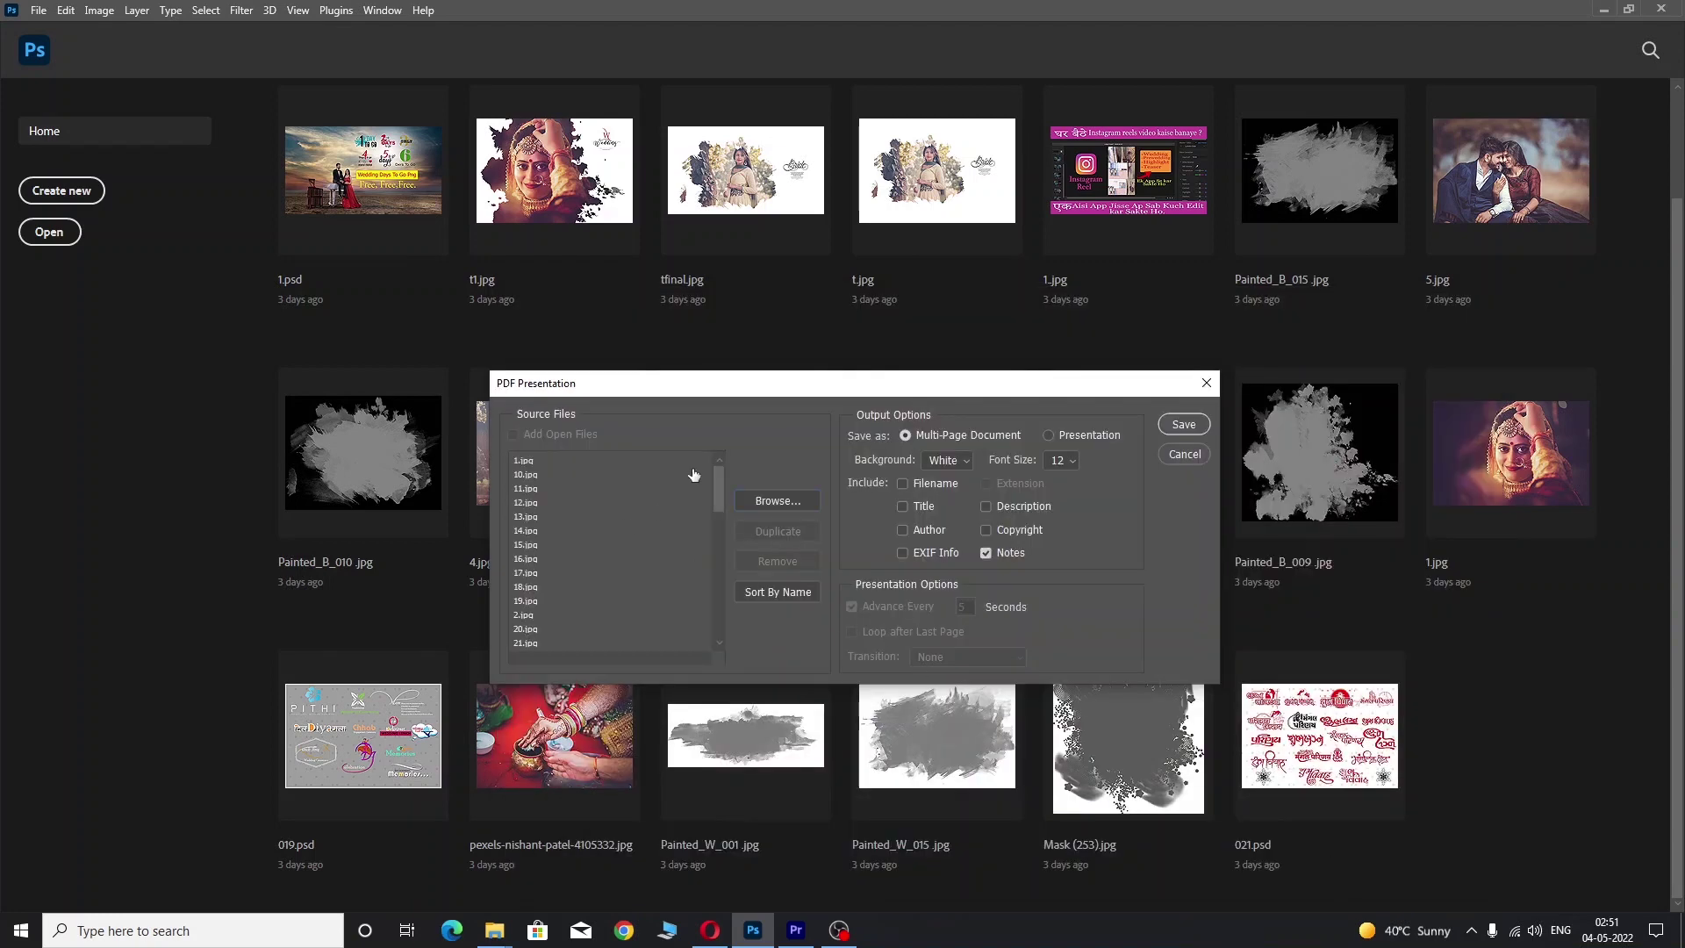
pyautogui.moveTo(719, 473)
pyautogui.mouseDown()
pyautogui.moveTo(724, 644)
pyautogui.moveTo(730, 461)
pyautogui.mouseUp()
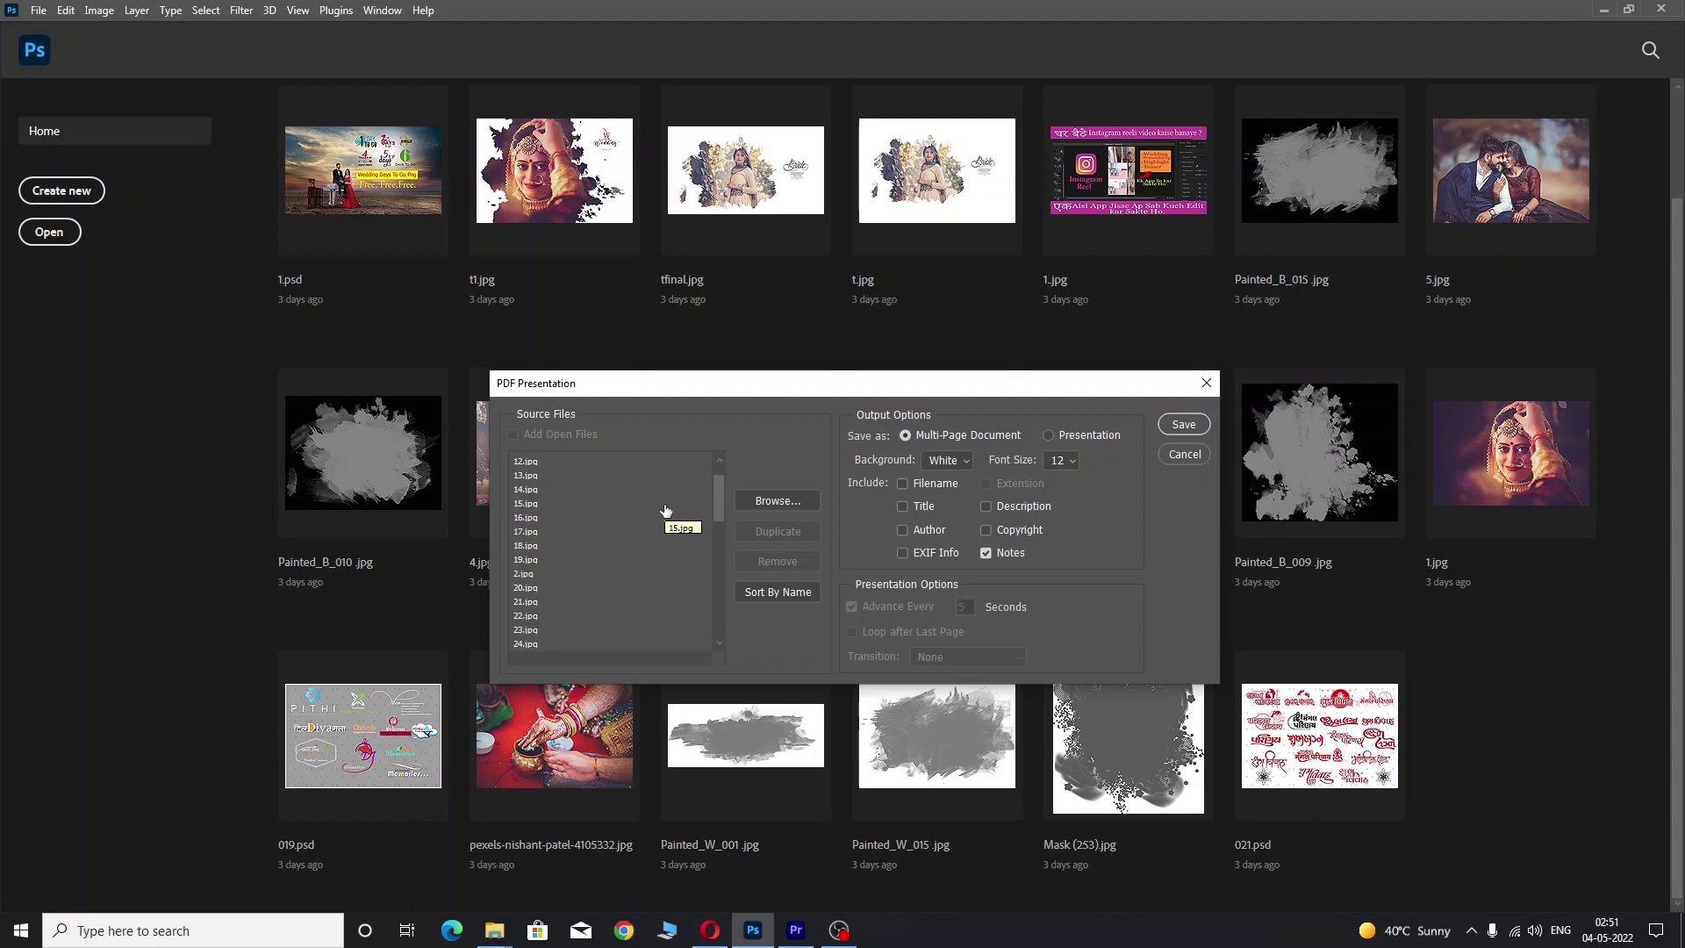
pyautogui.click(1175, 430)
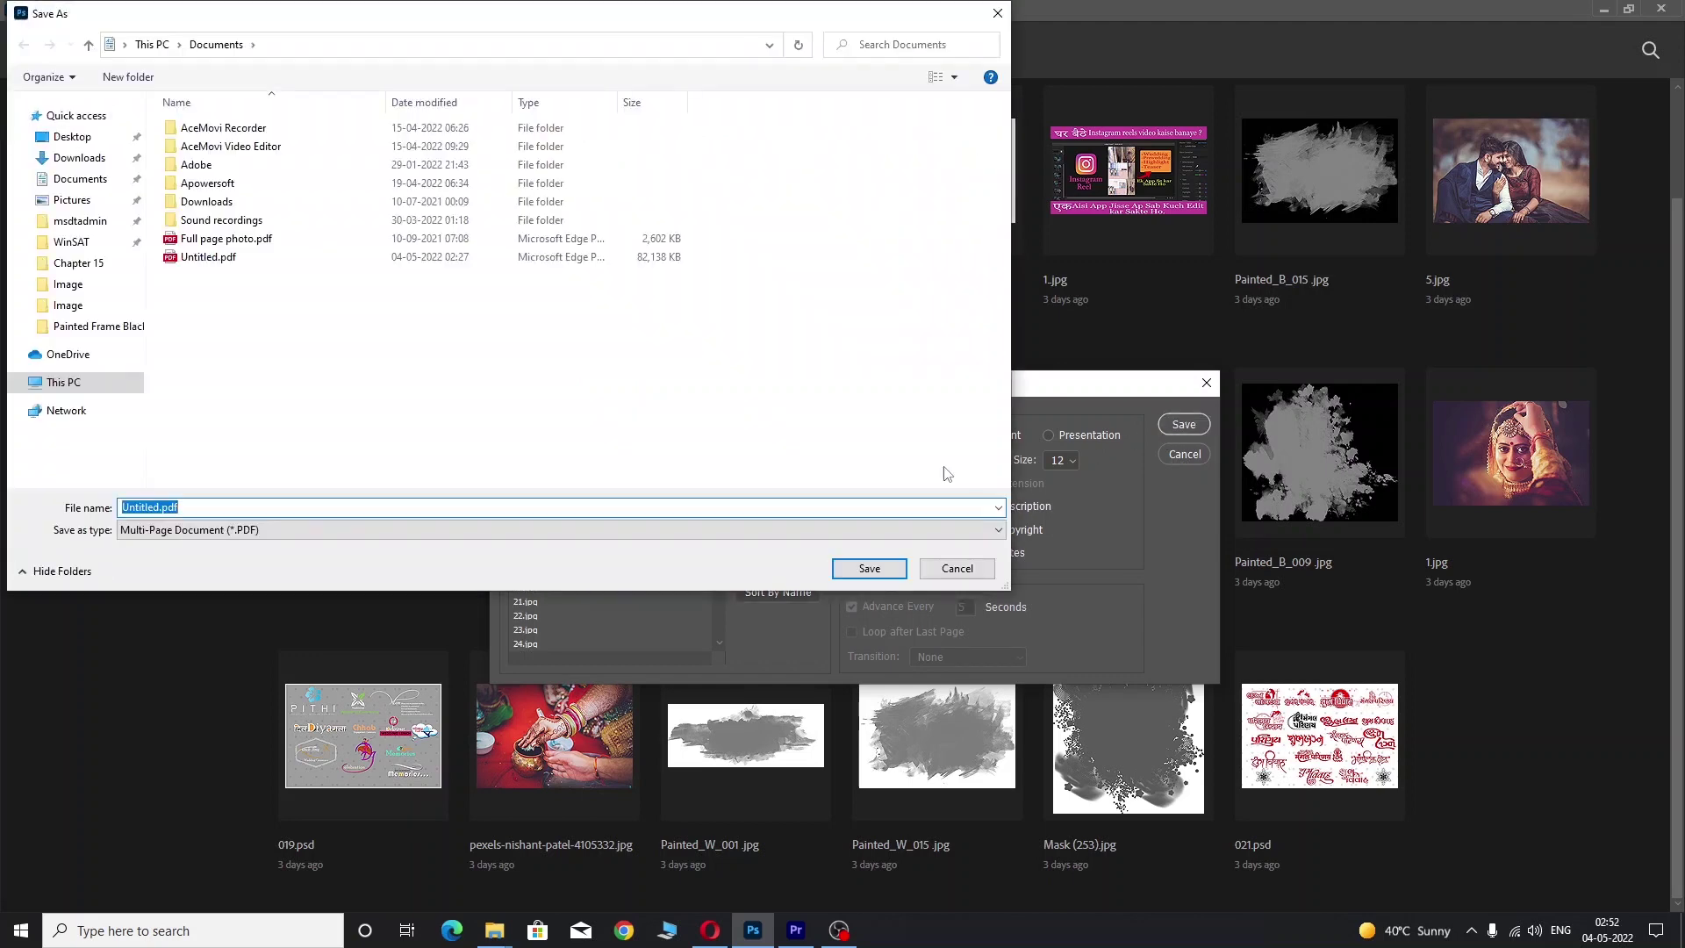
# - Save the presentation PDF as 'sample' on the Software (D:) drive
pyautogui.click(61, 382)
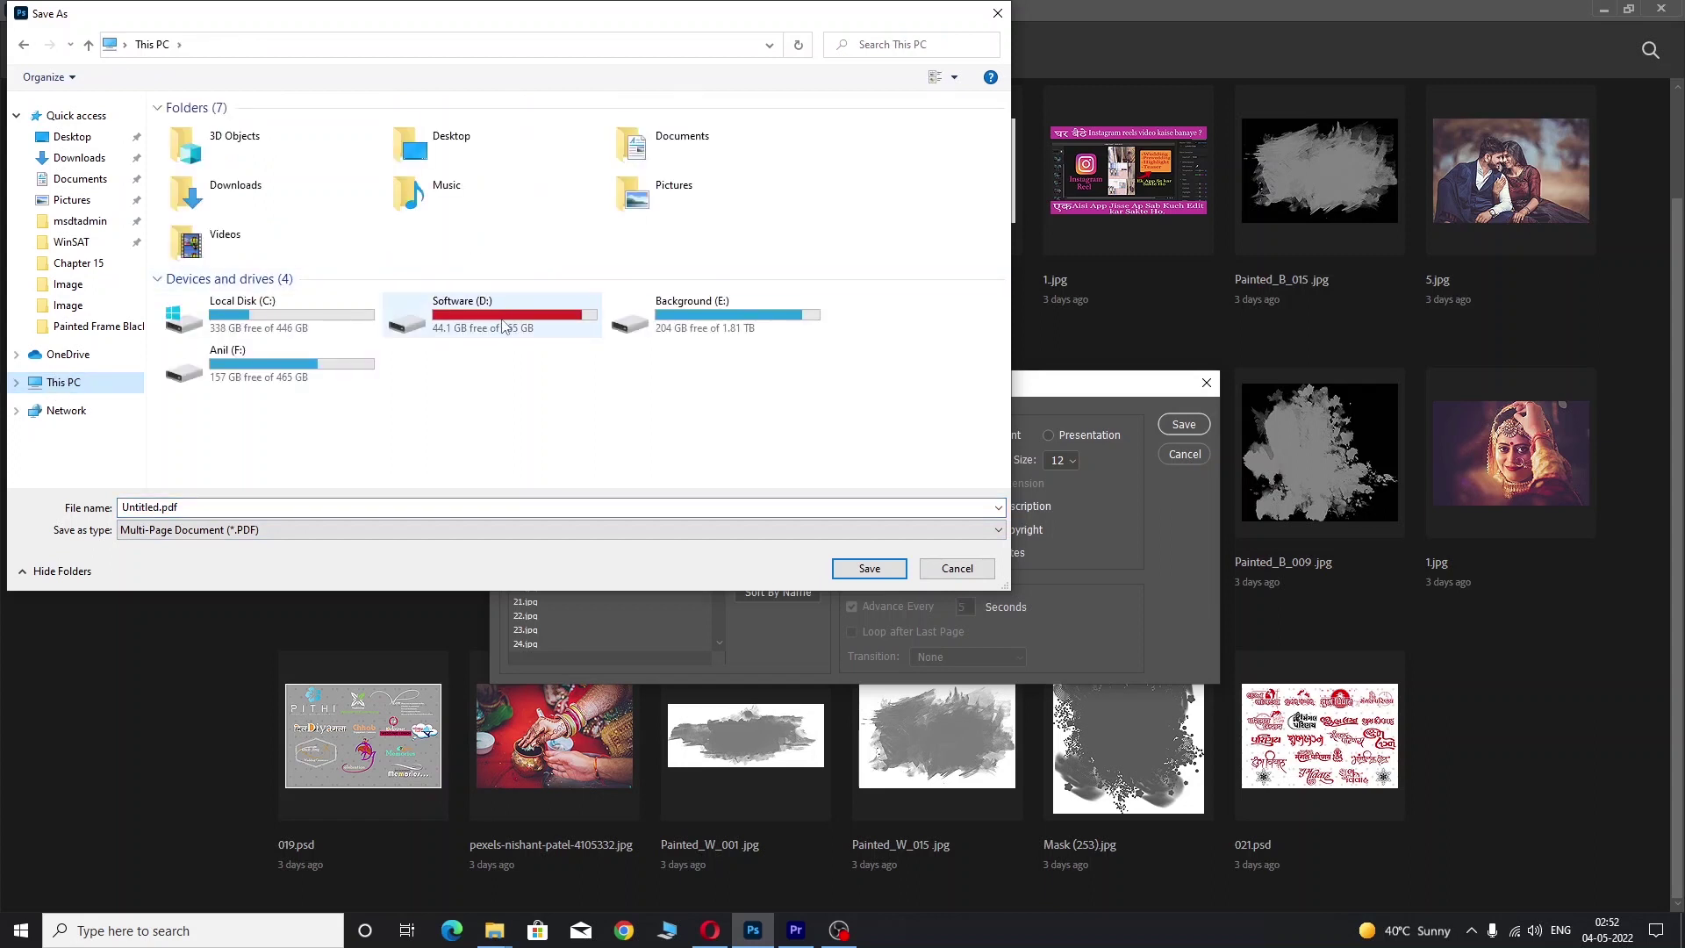
pyautogui.doubleClick(505, 318)
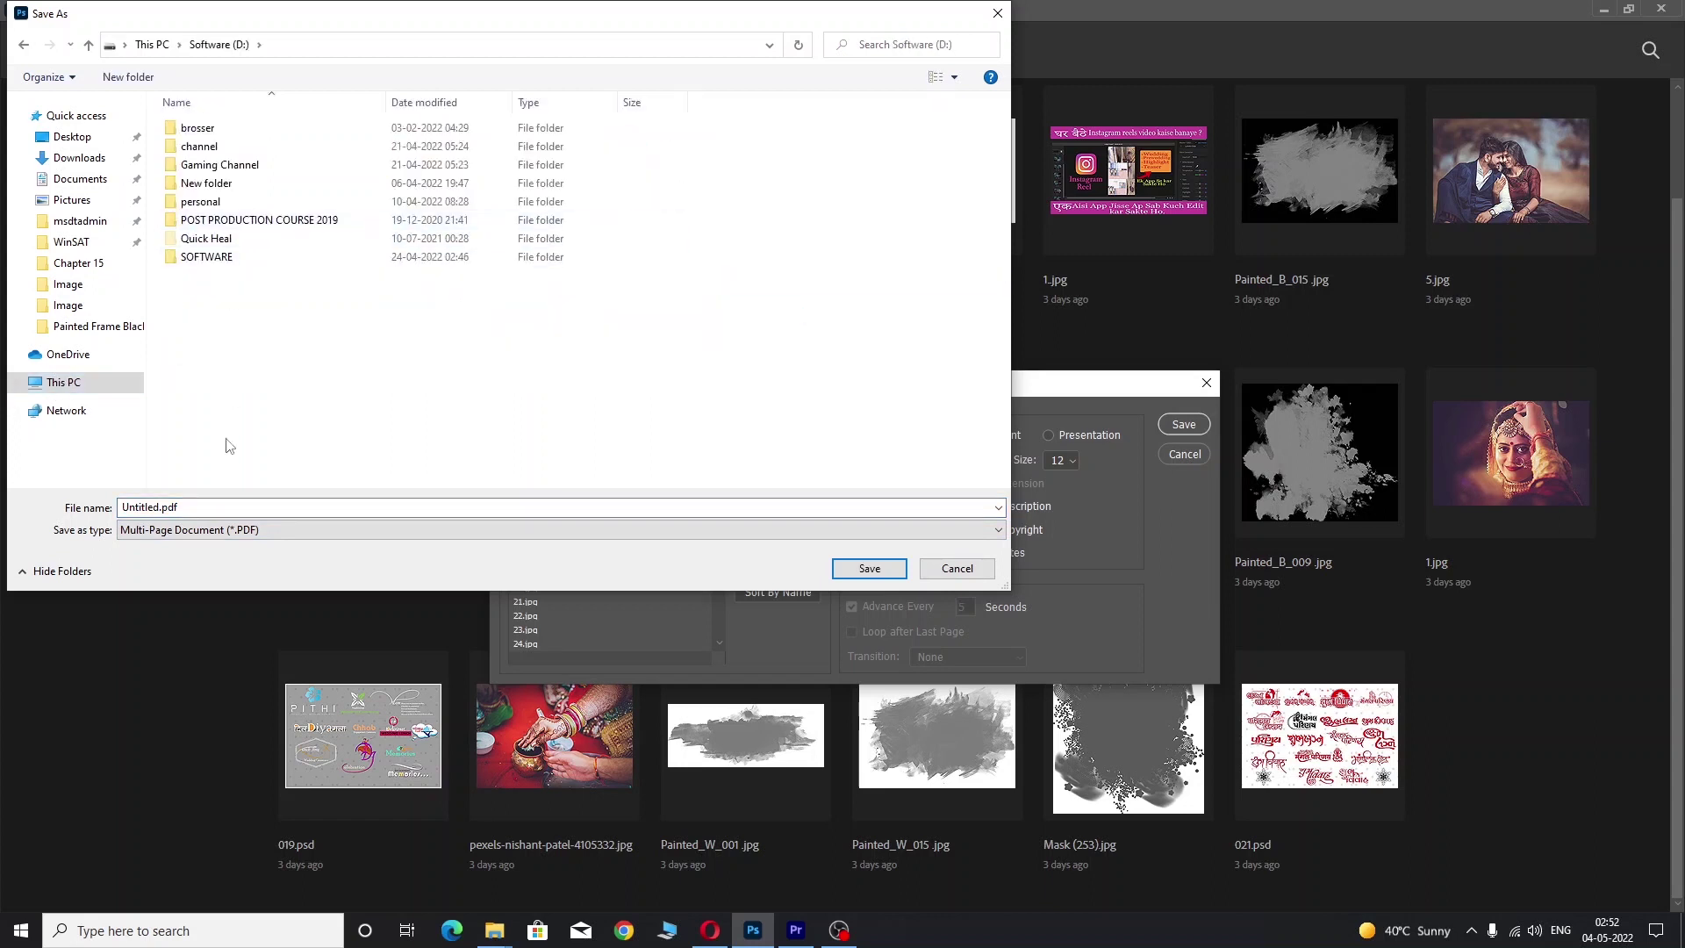
pyautogui.write('sample')
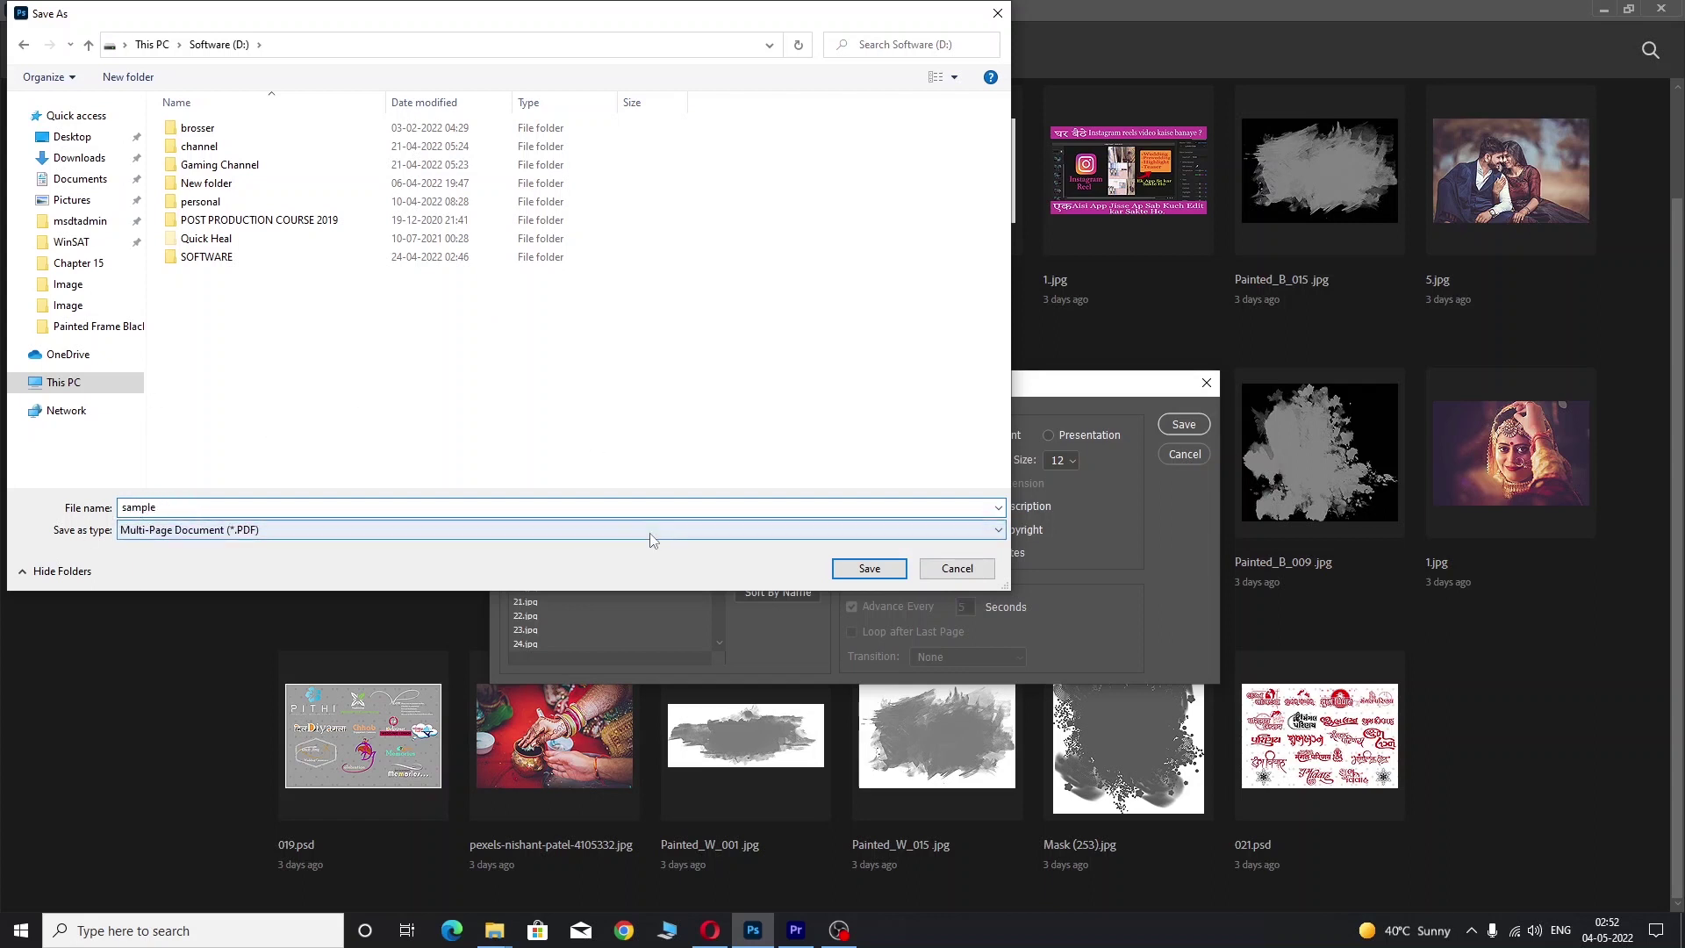
pyautogui.click(856, 571)
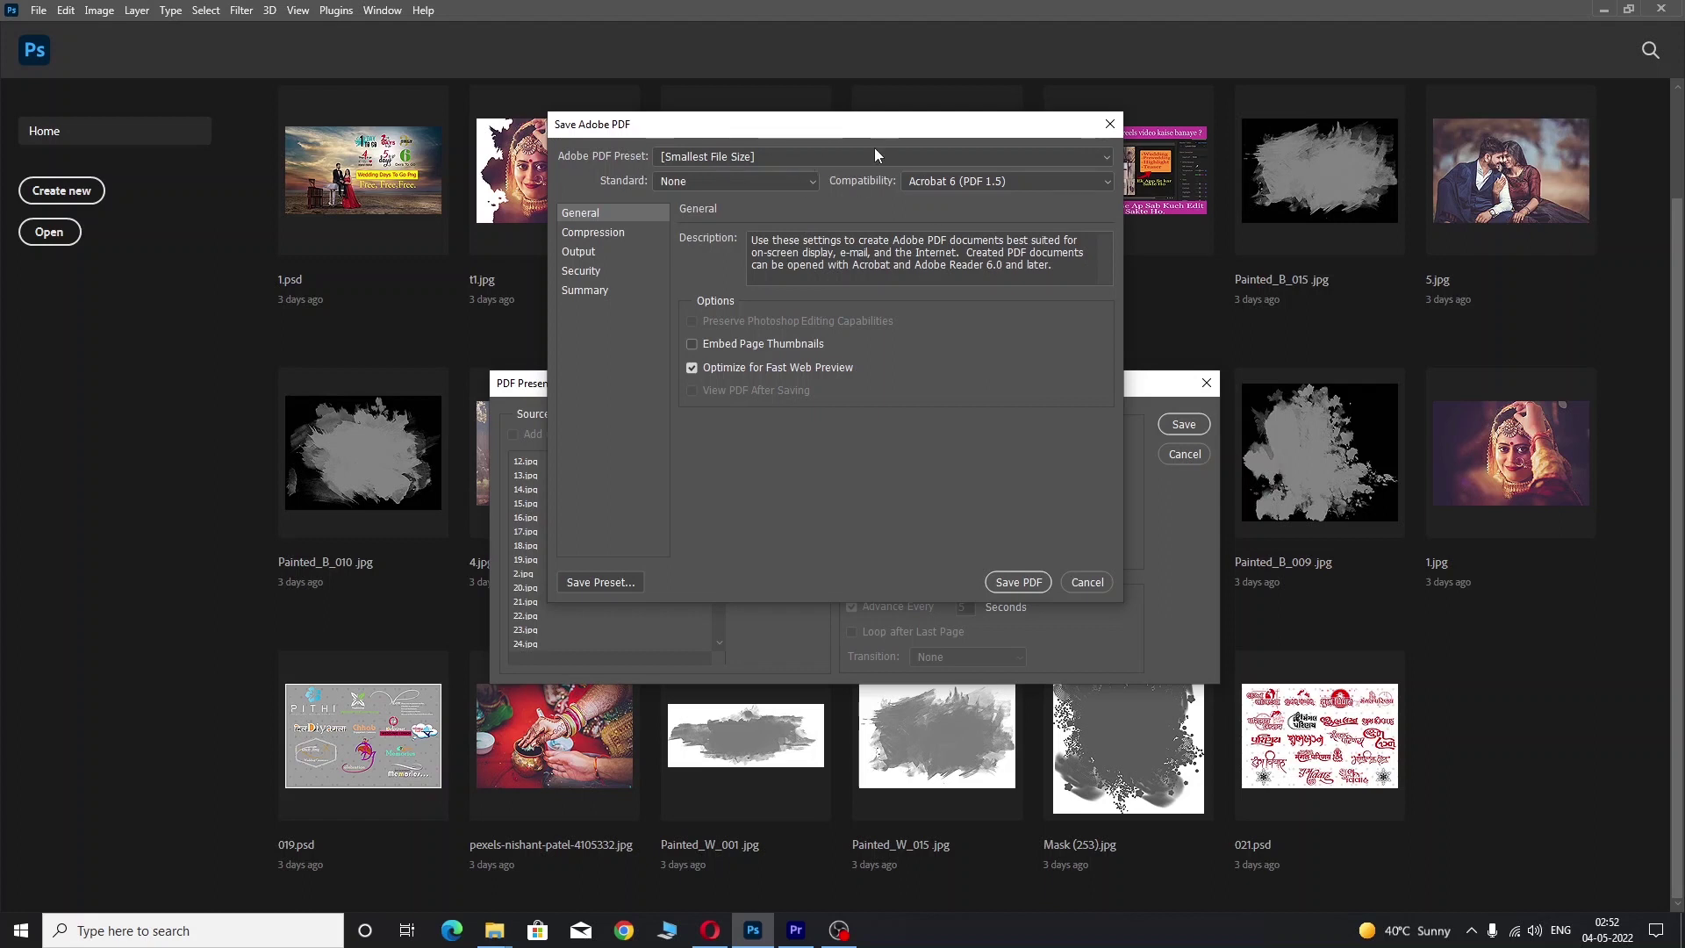
# - Pick the [Smallest File Size] Adobe PDF preset and write out the multi-page PDF
pyautogui.click(974, 158)
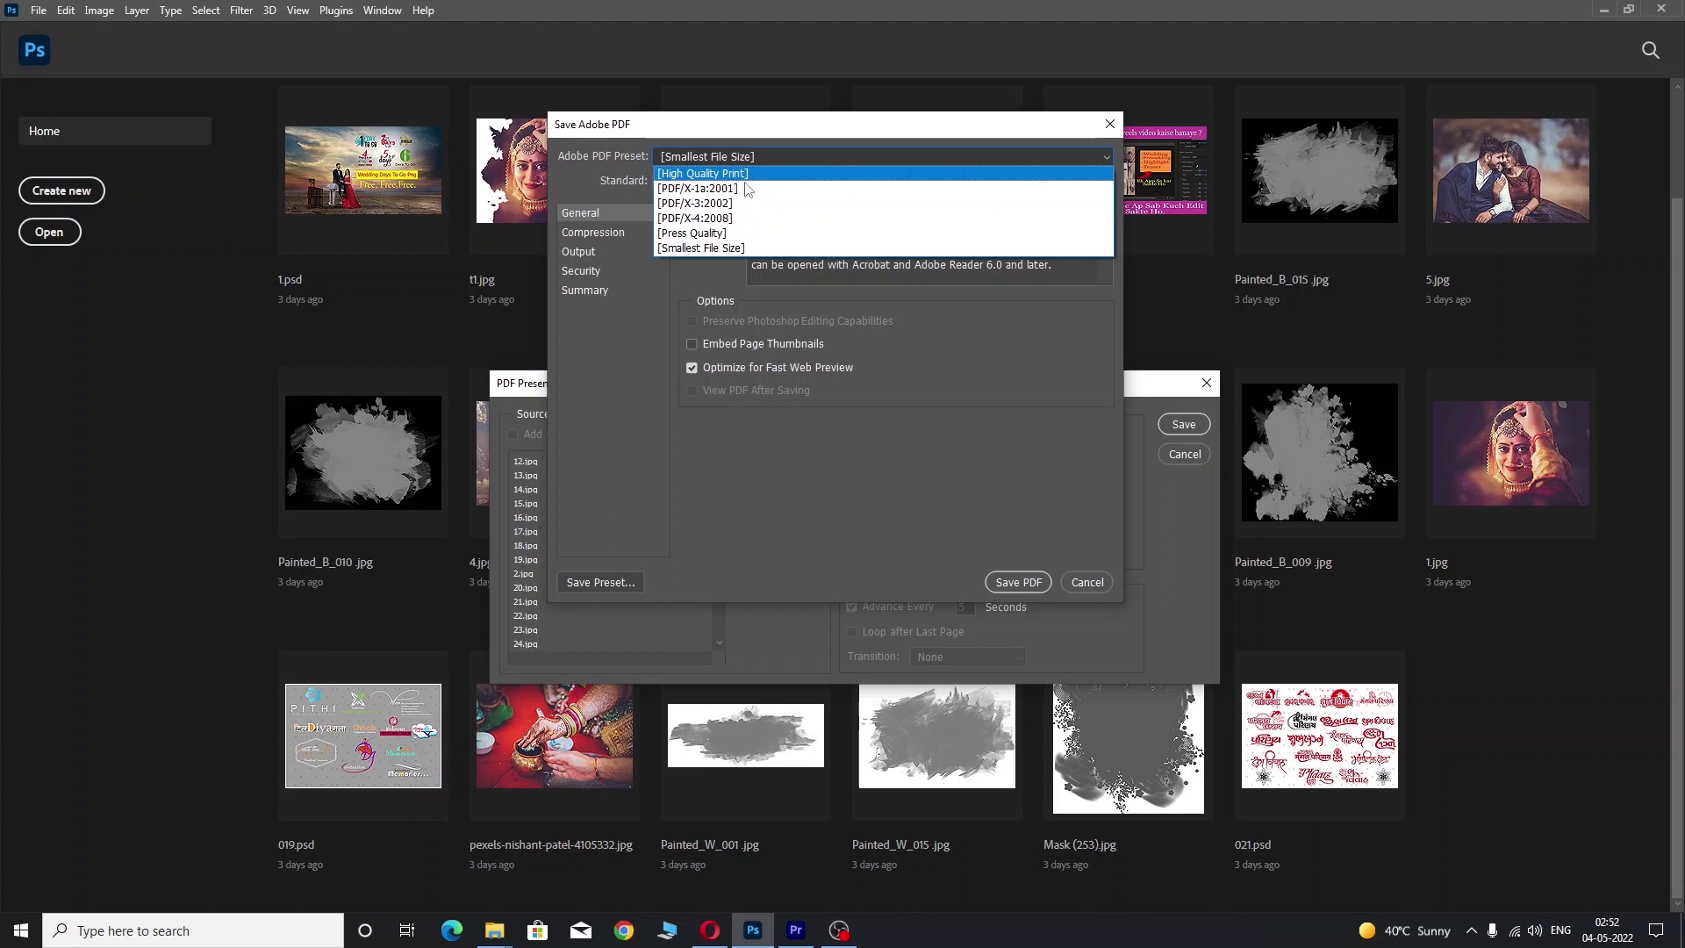
pyautogui.click(739, 247)
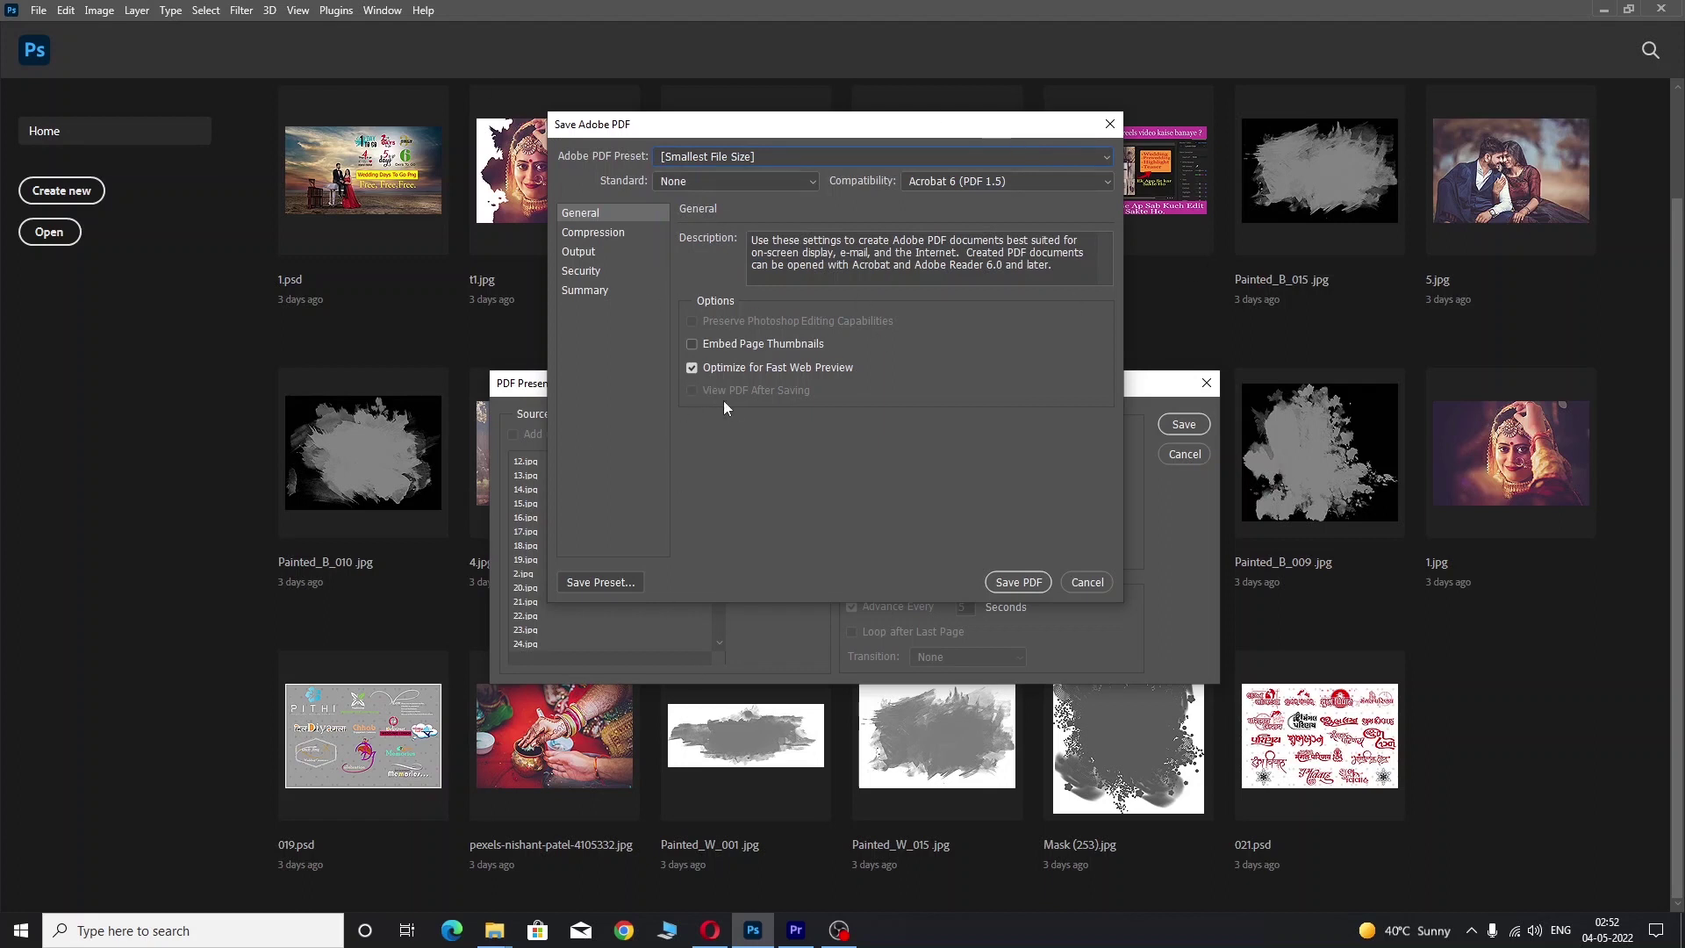
pyautogui.click(998, 585)
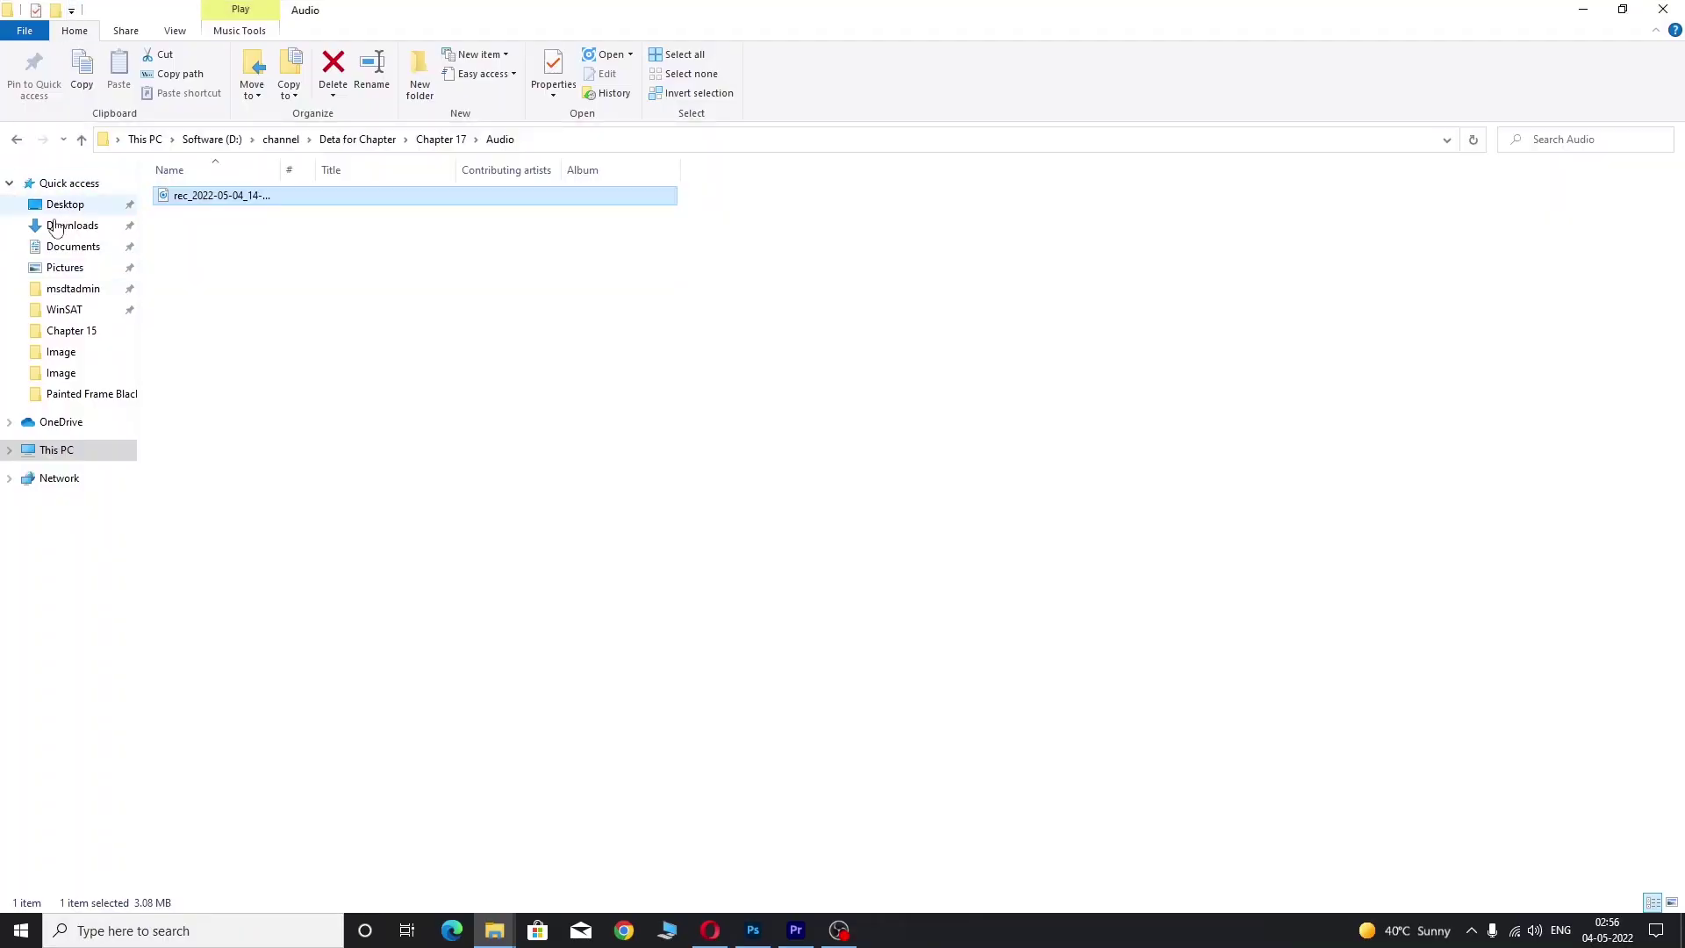
# - Go to the Software (D:) drive in File Explorer and open sample.pdf
pyautogui.click(88, 449)
pyautogui.click(555, 343)
pyautogui.doubleClick(554, 343)
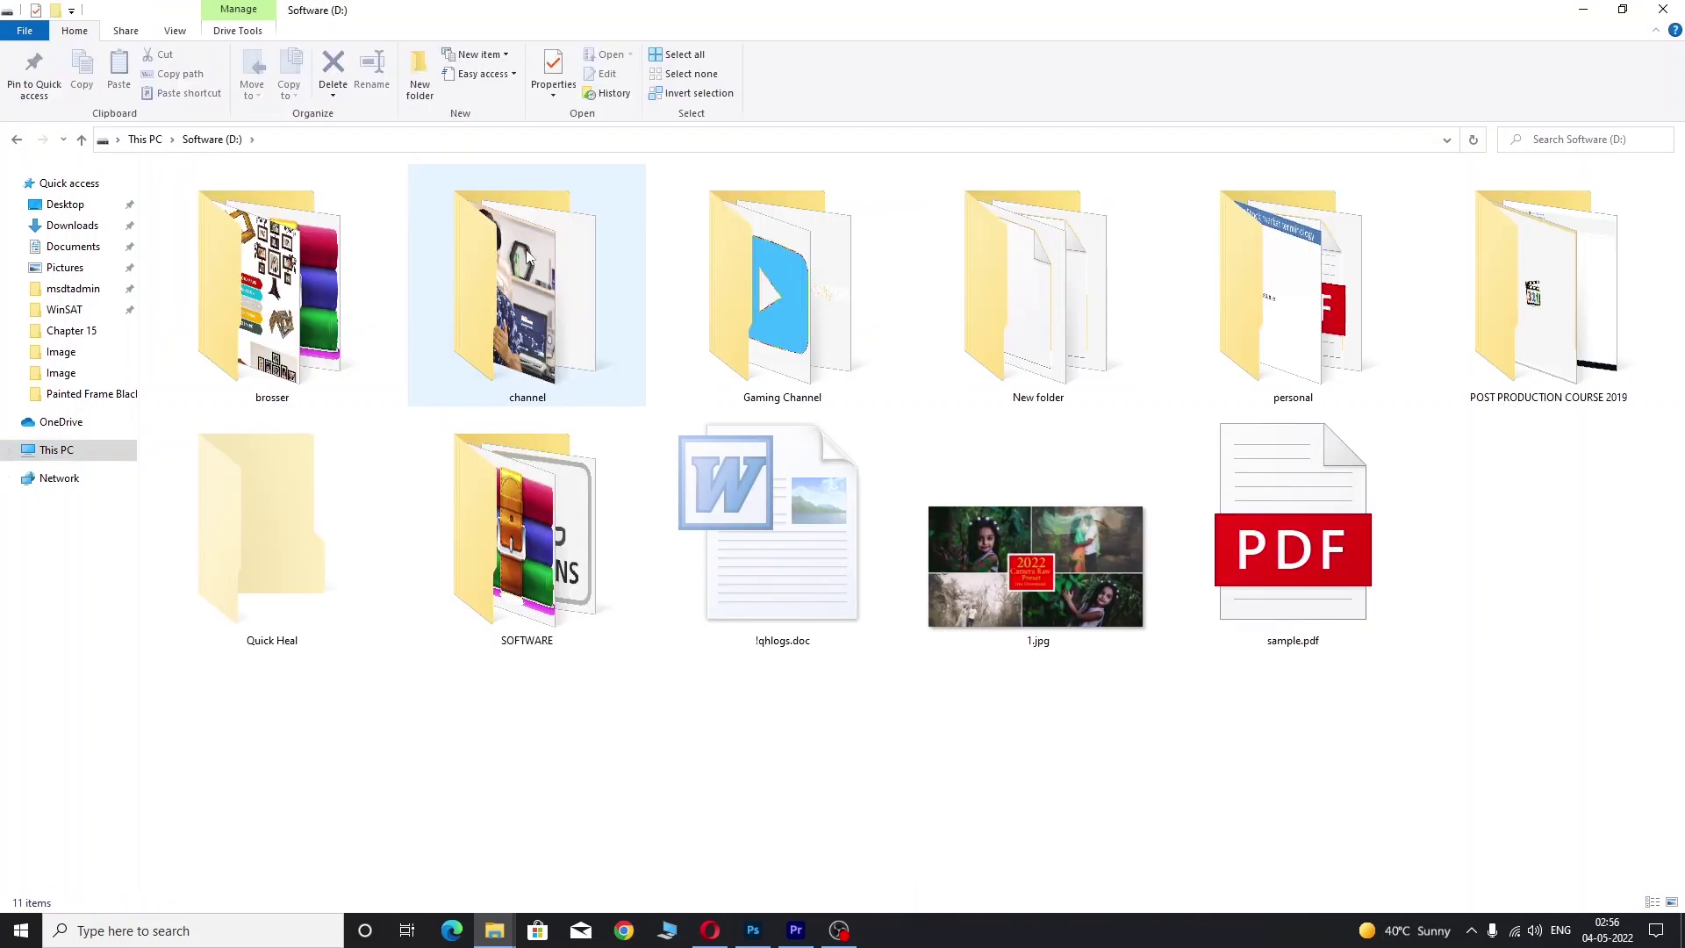
pyautogui.click(1300, 541)
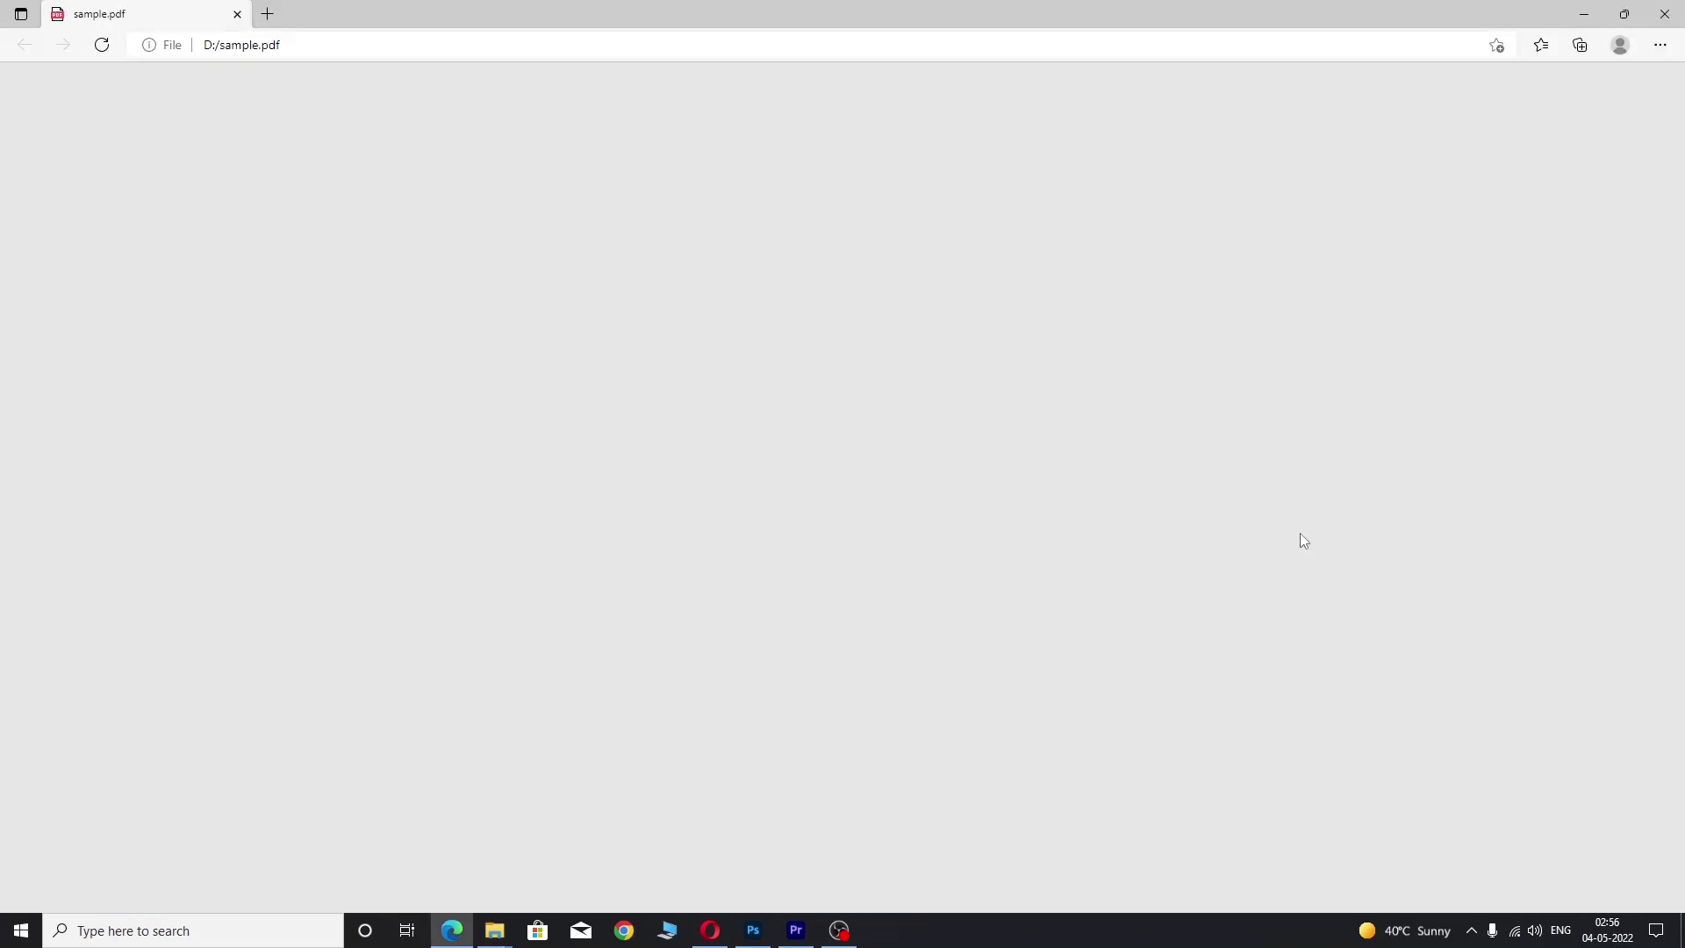
# - Scroll through the 52-page wedding album in Edge down to page 18
pyautogui.scroll(-4, 1016, 504)
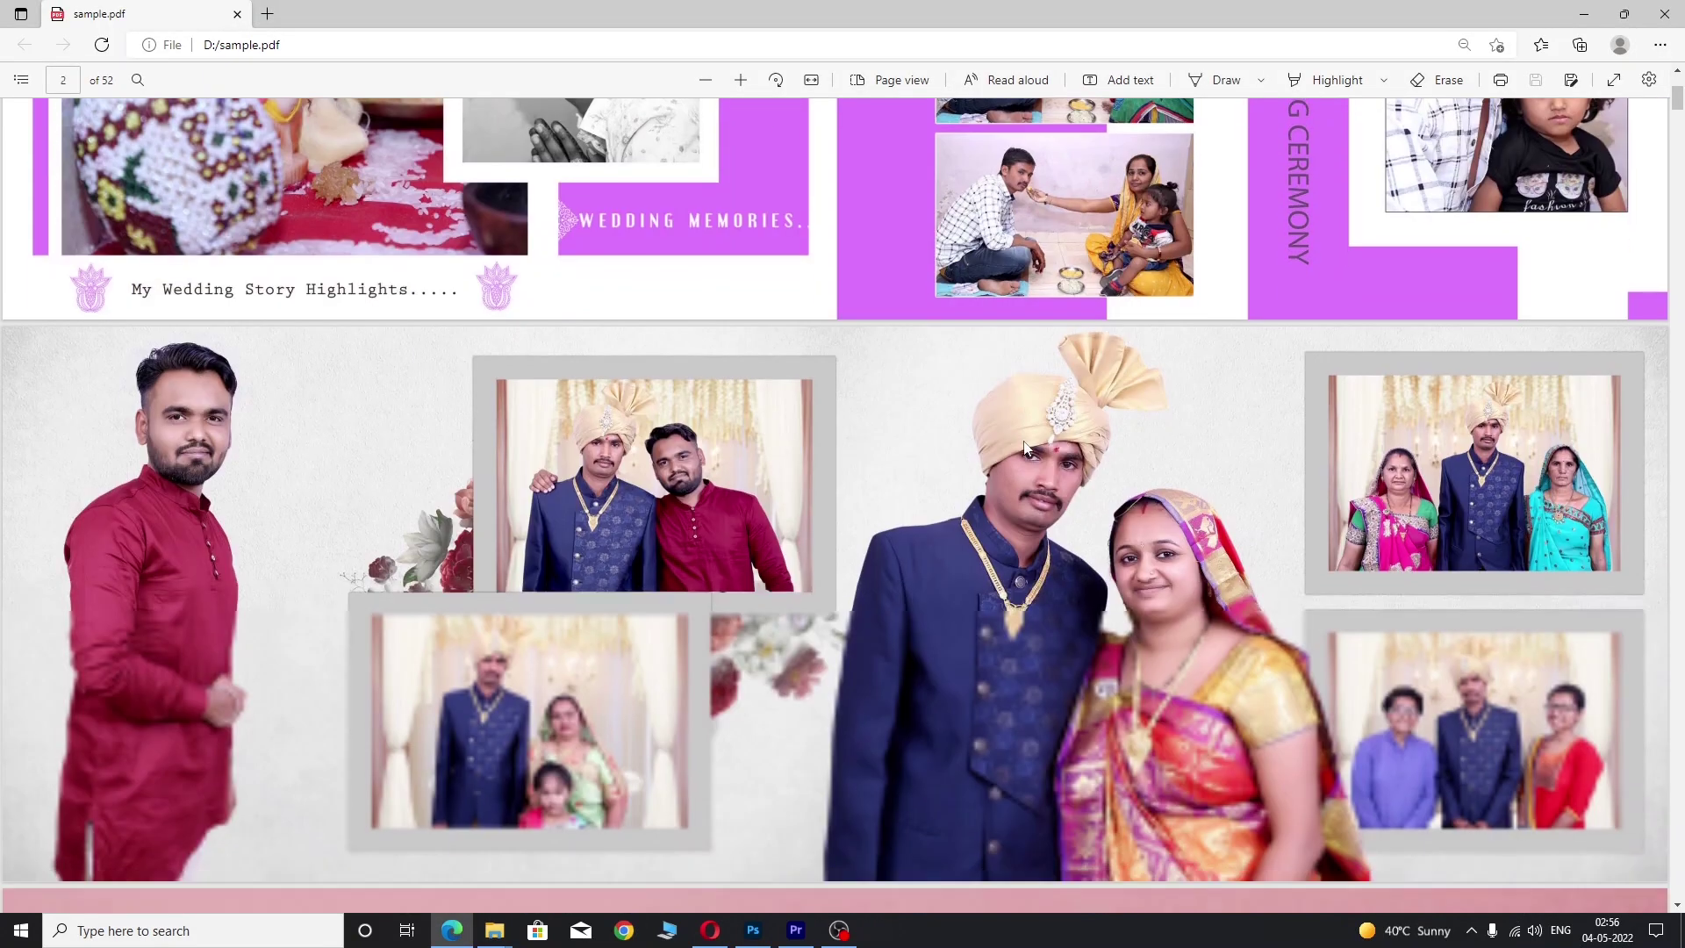
pyautogui.scroll(-4, 1026, 482)
pyautogui.scroll(-4, 1040, 457)
pyautogui.scroll(-4, 1046, 444)
pyautogui.scroll(-4, 1045, 434)
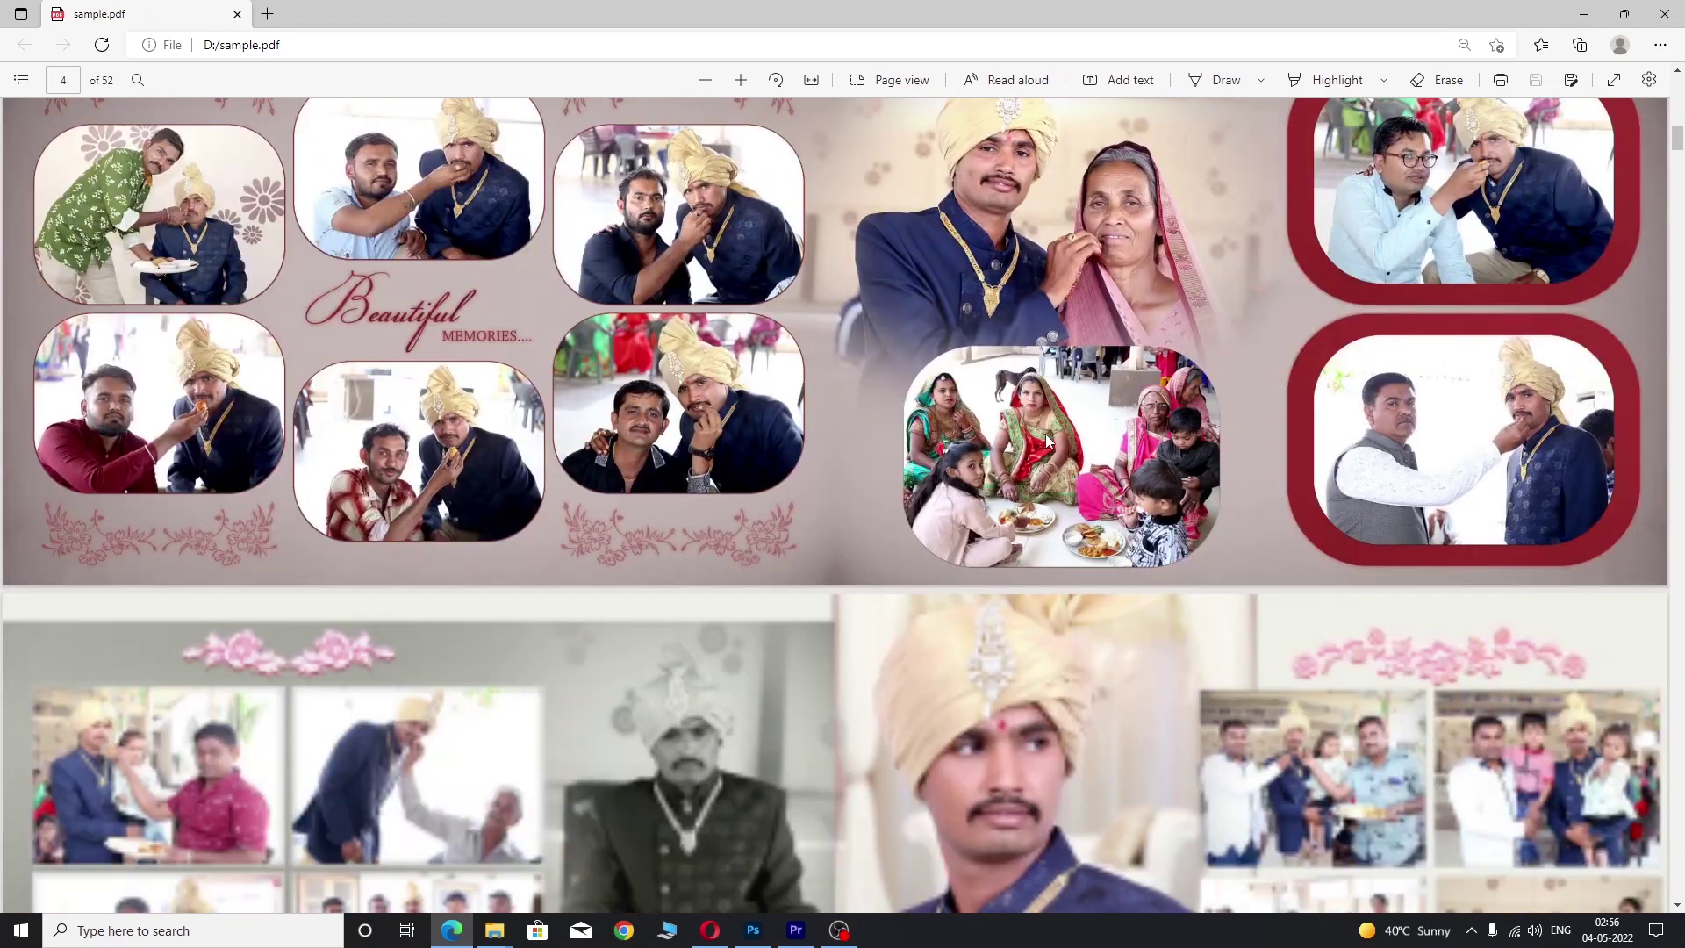
pyautogui.scroll(-4, 1045, 433)
pyautogui.scroll(-5, 1048, 447)
pyautogui.scroll(-6, 1046, 450)
pyautogui.scroll(-3, 1048, 451)
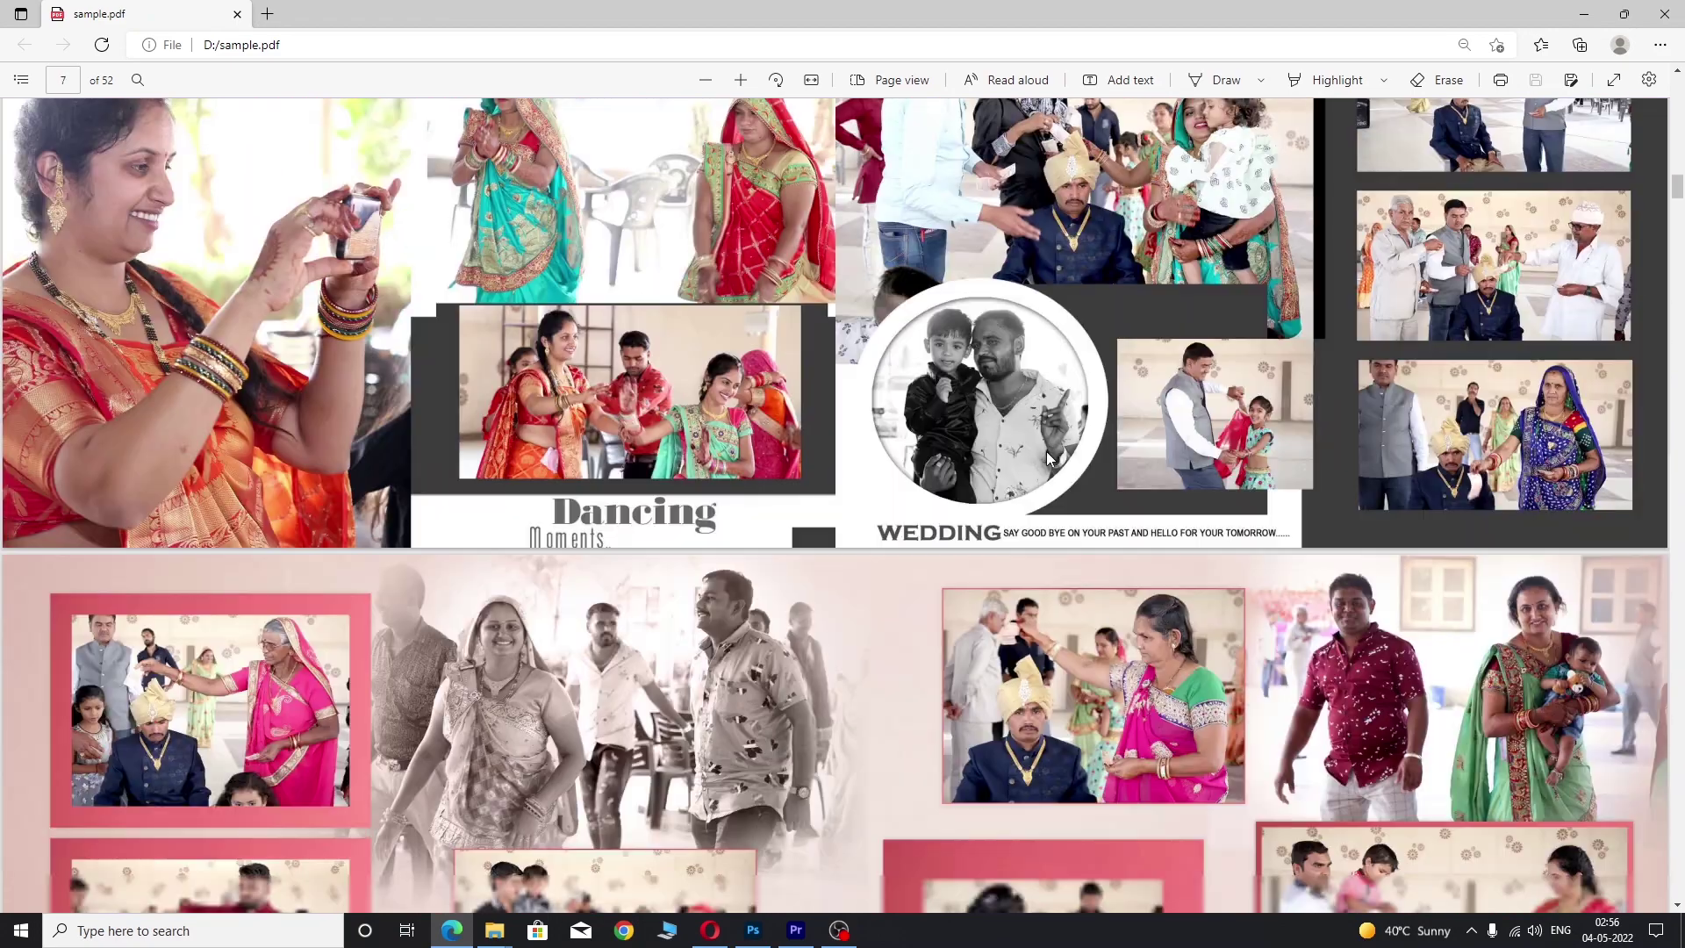
pyautogui.scroll(-5, 1048, 451)
pyautogui.scroll(-3, 1048, 451)
pyautogui.scroll(-4, 1050, 474)
pyautogui.scroll(-4, 1048, 483)
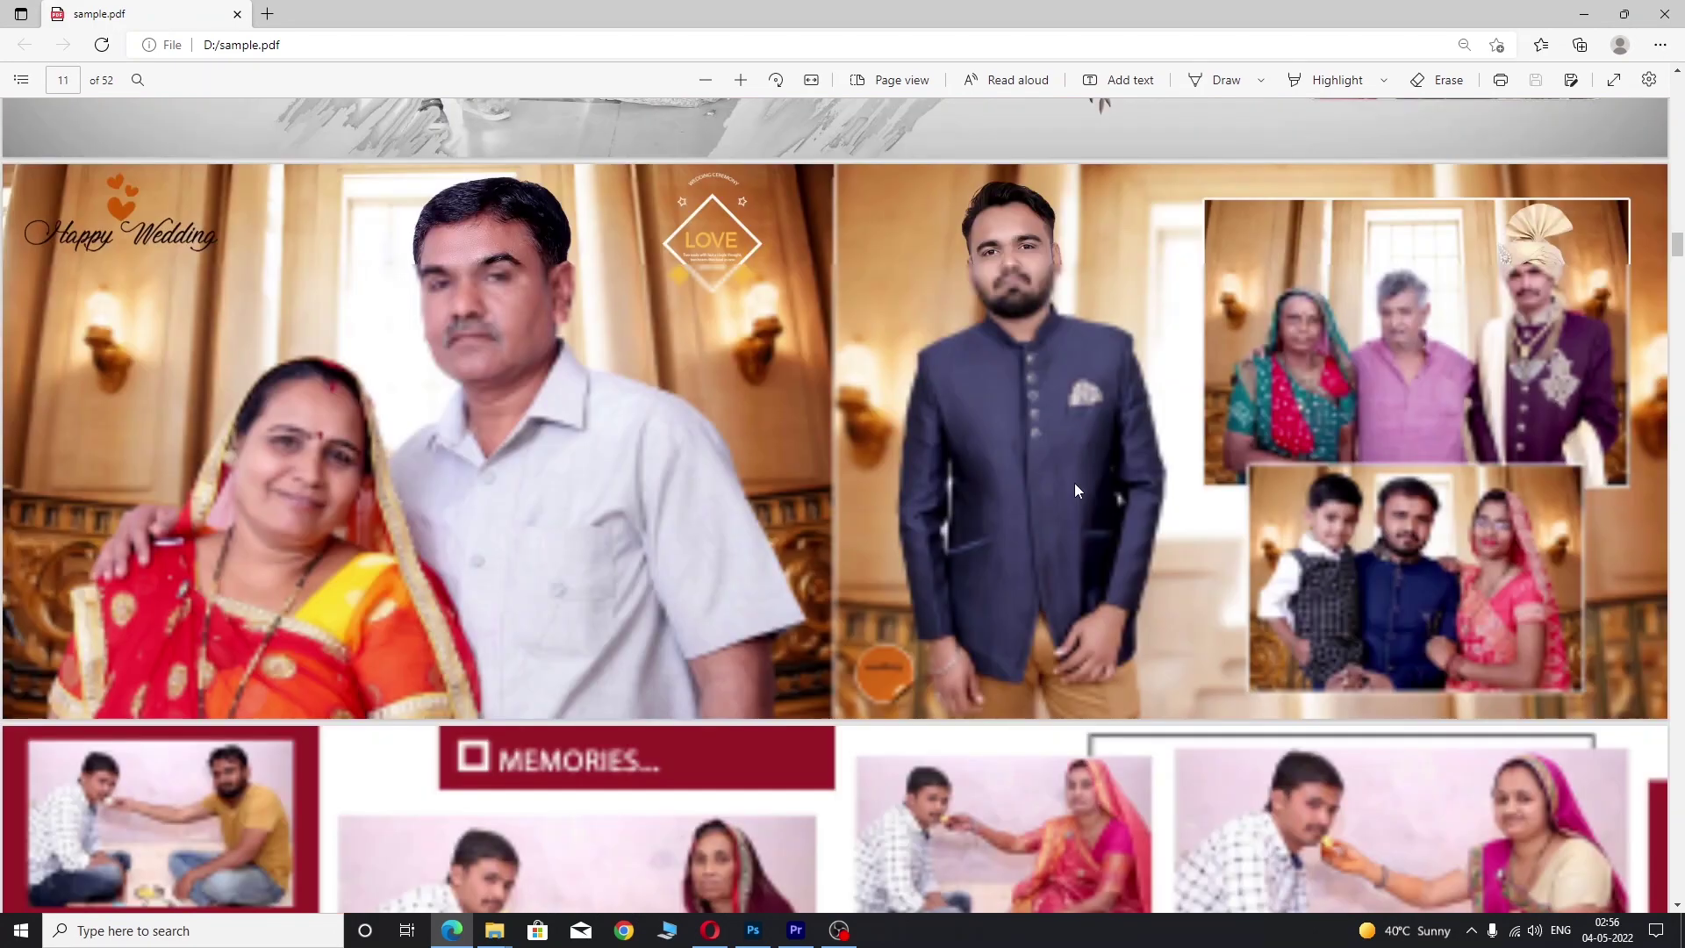
pyautogui.scroll(-4, 1074, 483)
pyautogui.scroll(-5, 1076, 483)
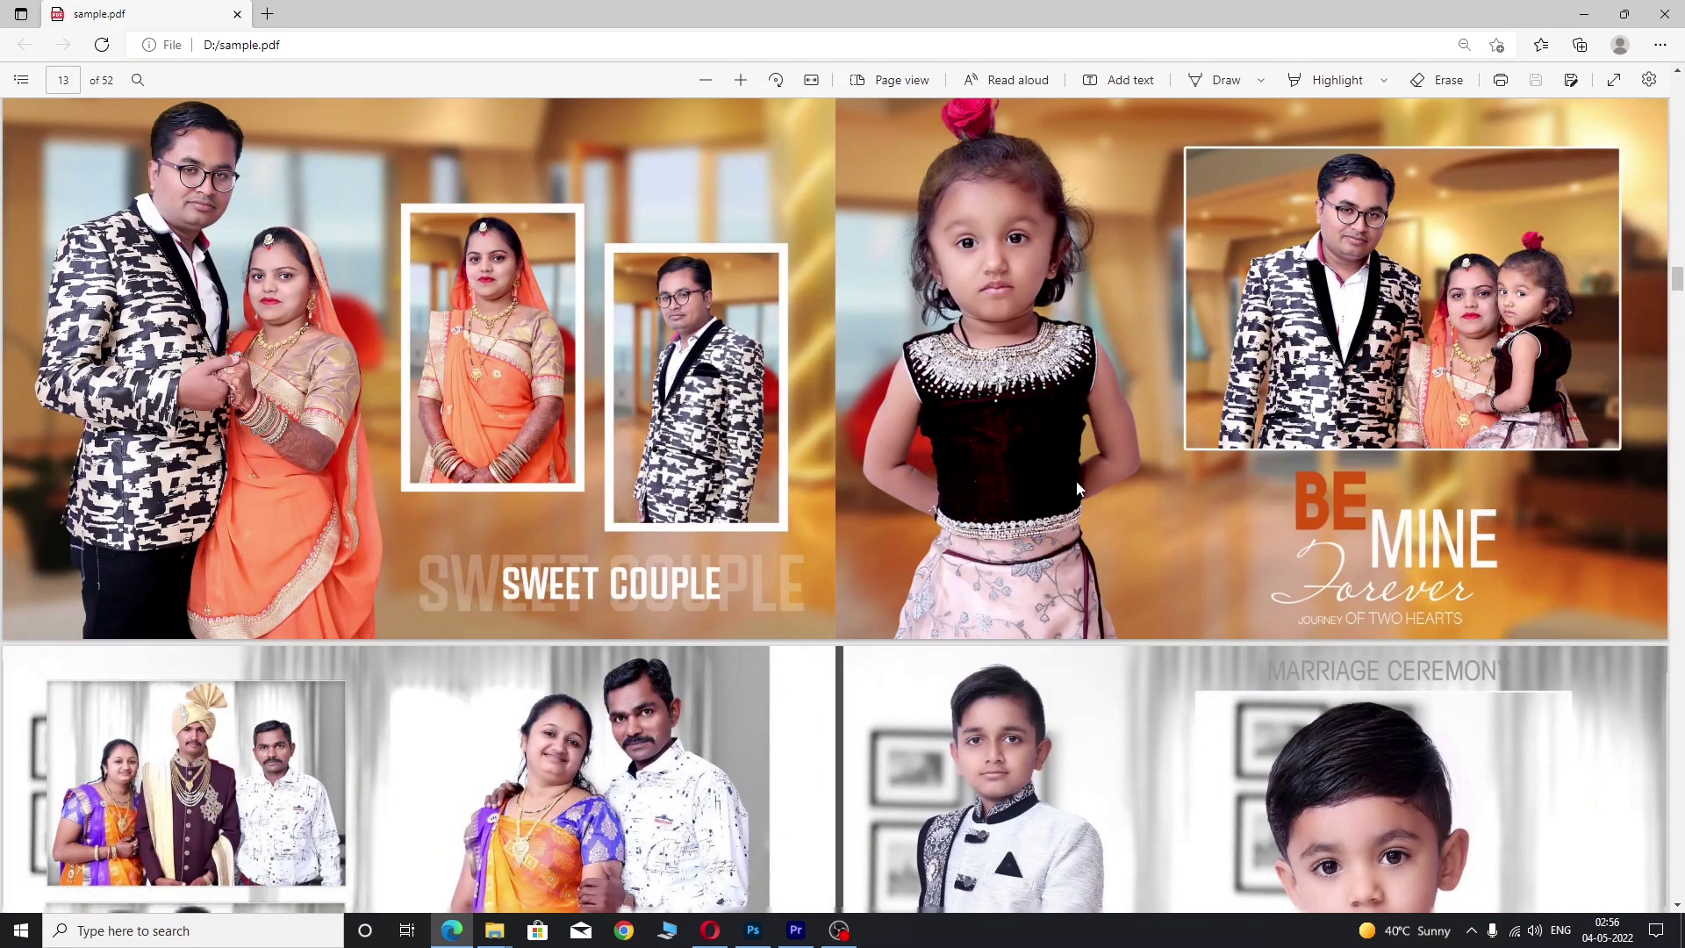
pyautogui.scroll(-6, 1076, 481)
pyautogui.scroll(-5, 1077, 476)
pyautogui.scroll(-3, 1080, 480)
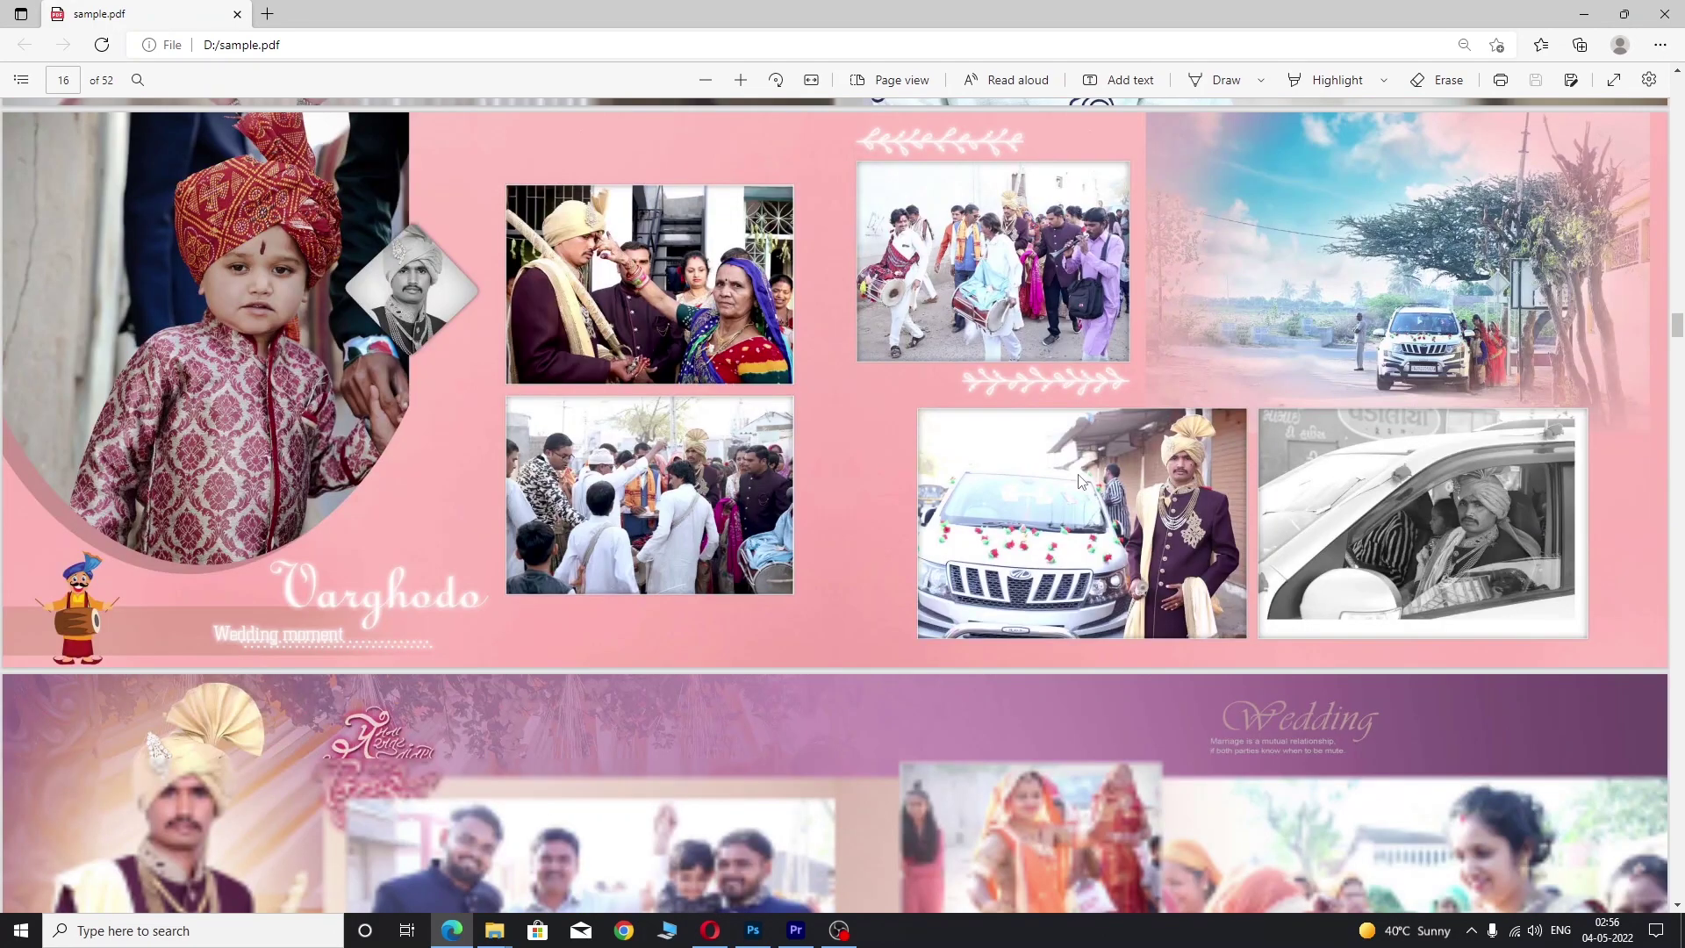
pyautogui.scroll(-4, 1079, 480)
pyautogui.scroll(-5, 1077, 472)
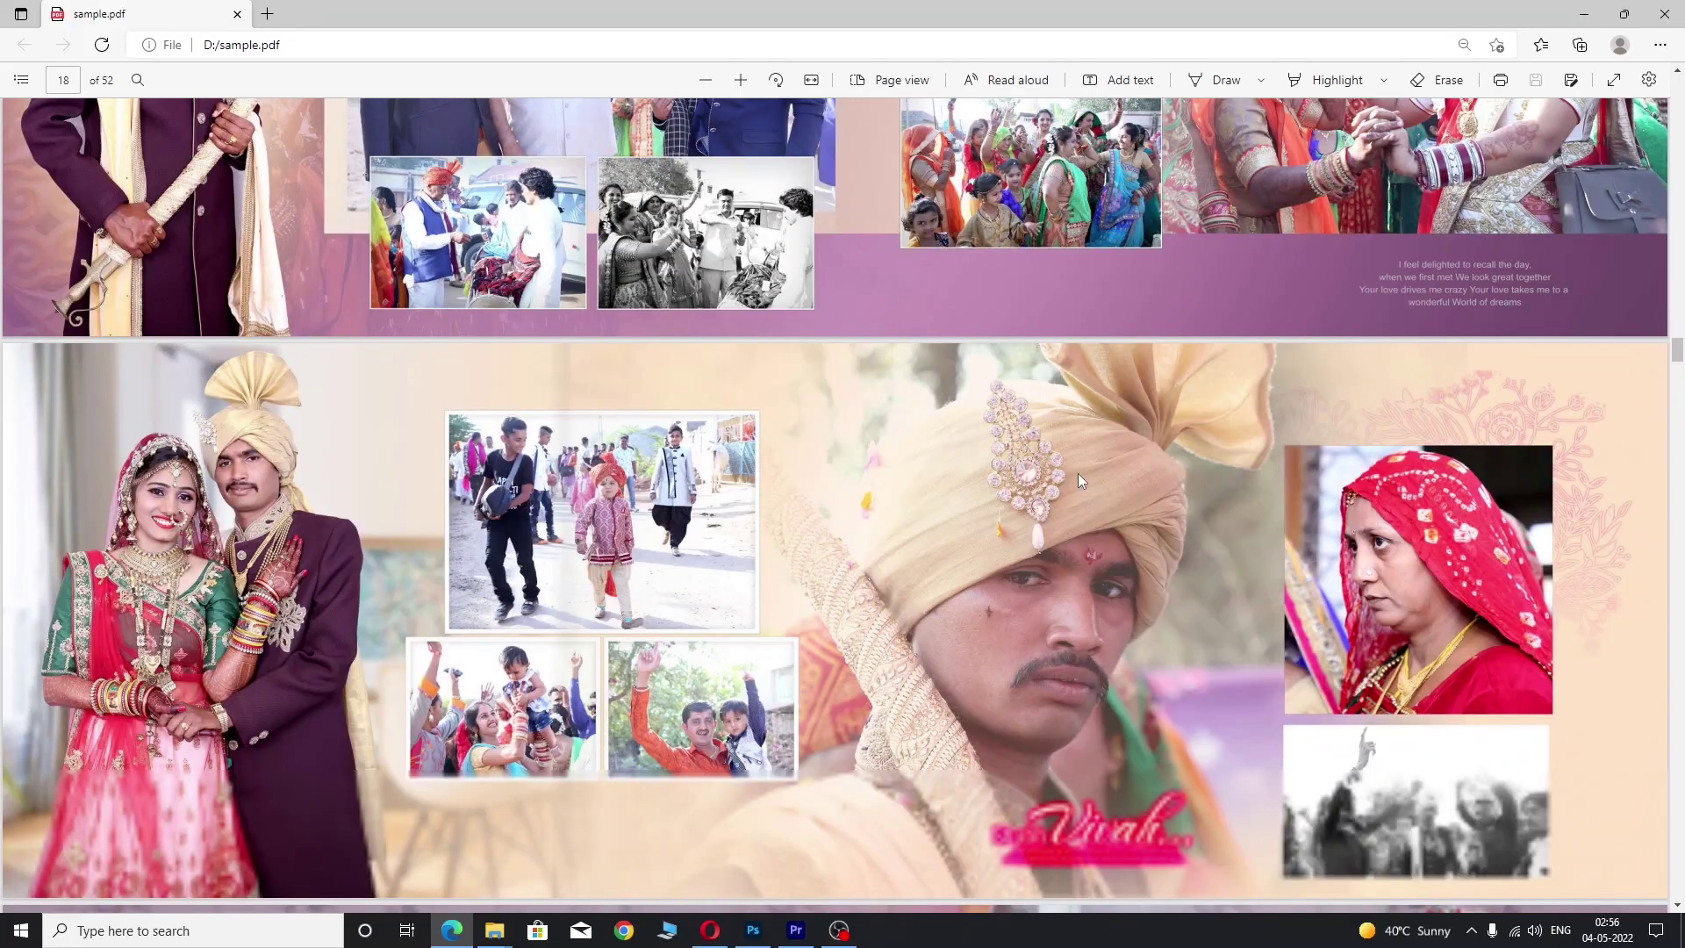
pyautogui.scroll(-5, 1078, 472)
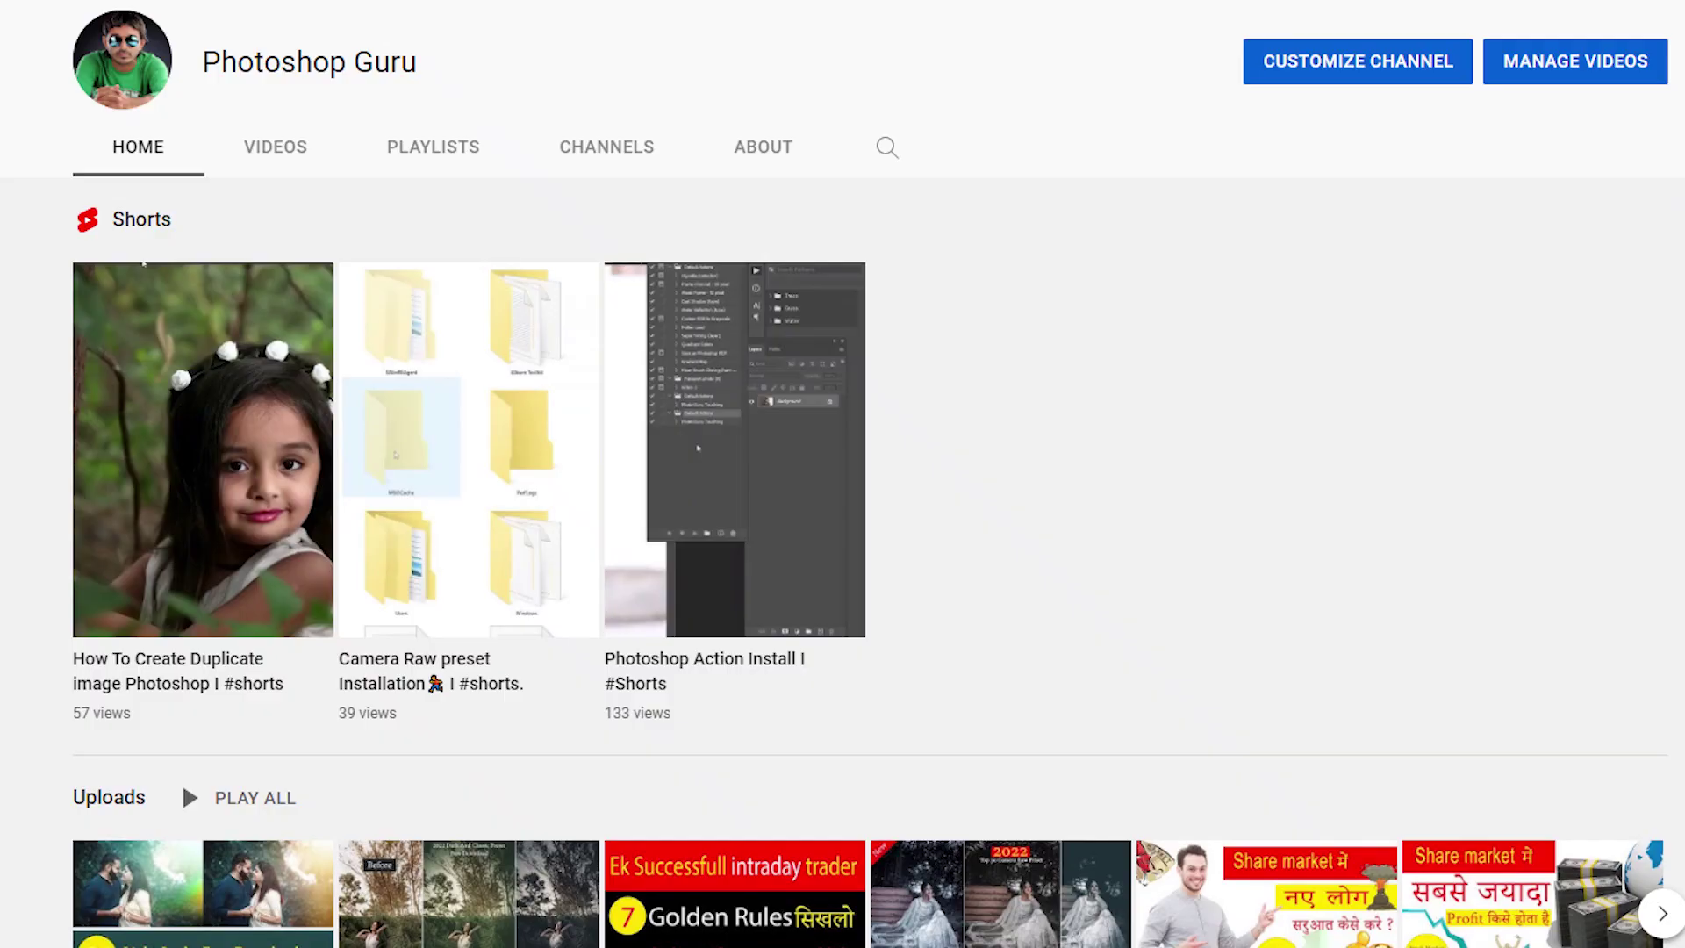